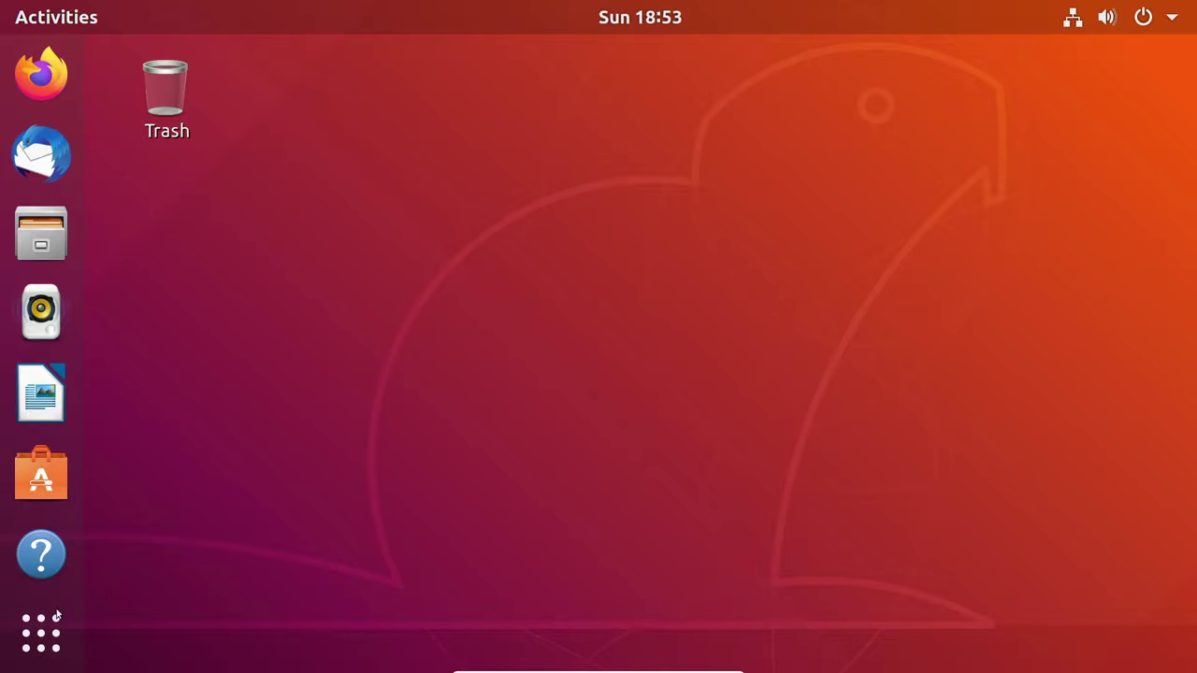
Search the applications for "disks" and open the Disks utility to examine the hard disk's size and partitions.
{"action": "key", "text": "super+a"}
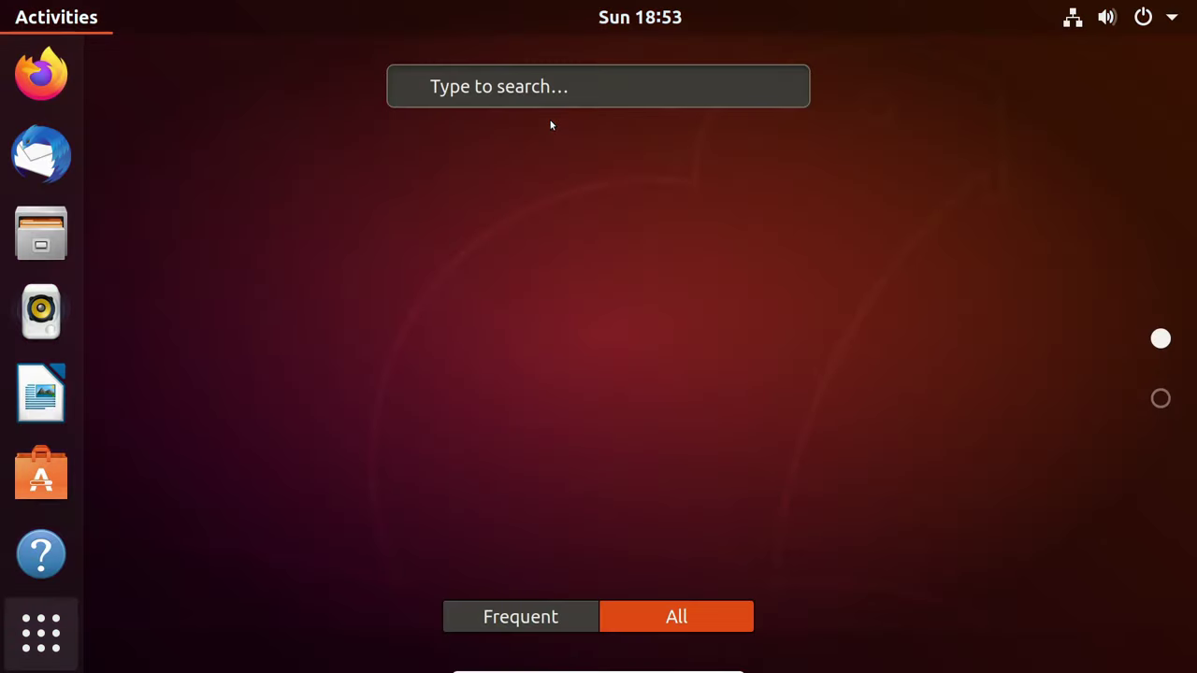
{"action": "left_click", "coordinate": [585, 91]}
{"action": "type", "text": "disks"}
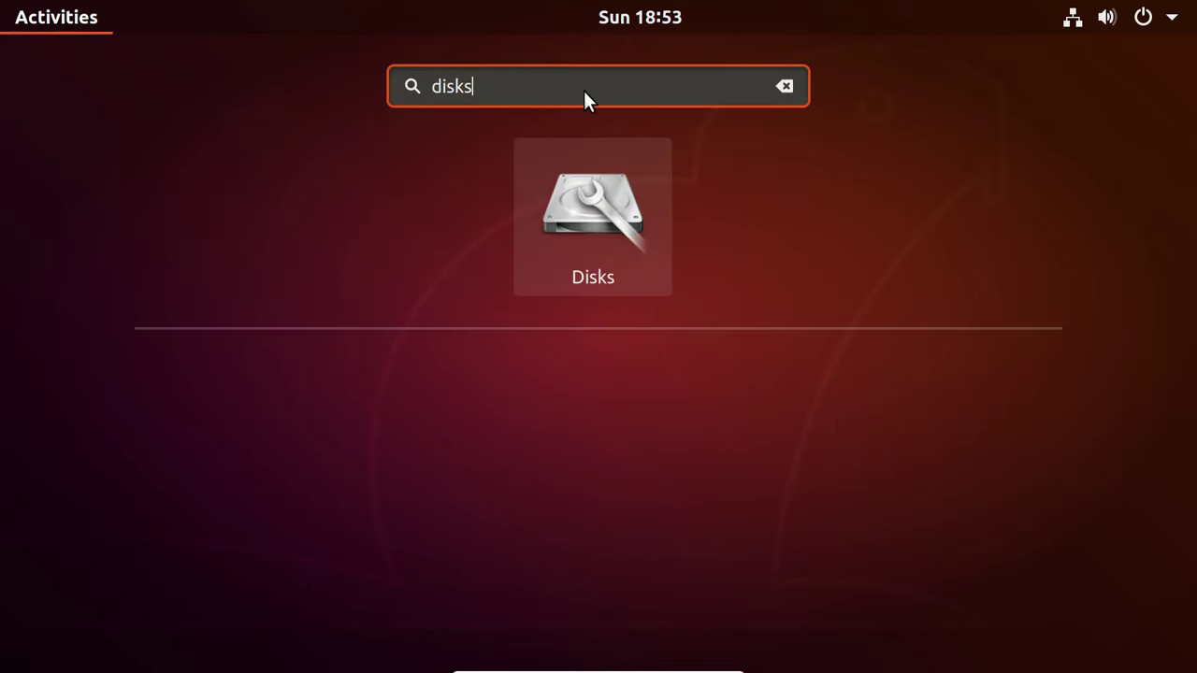
{"action": "key", "text": "Return"}
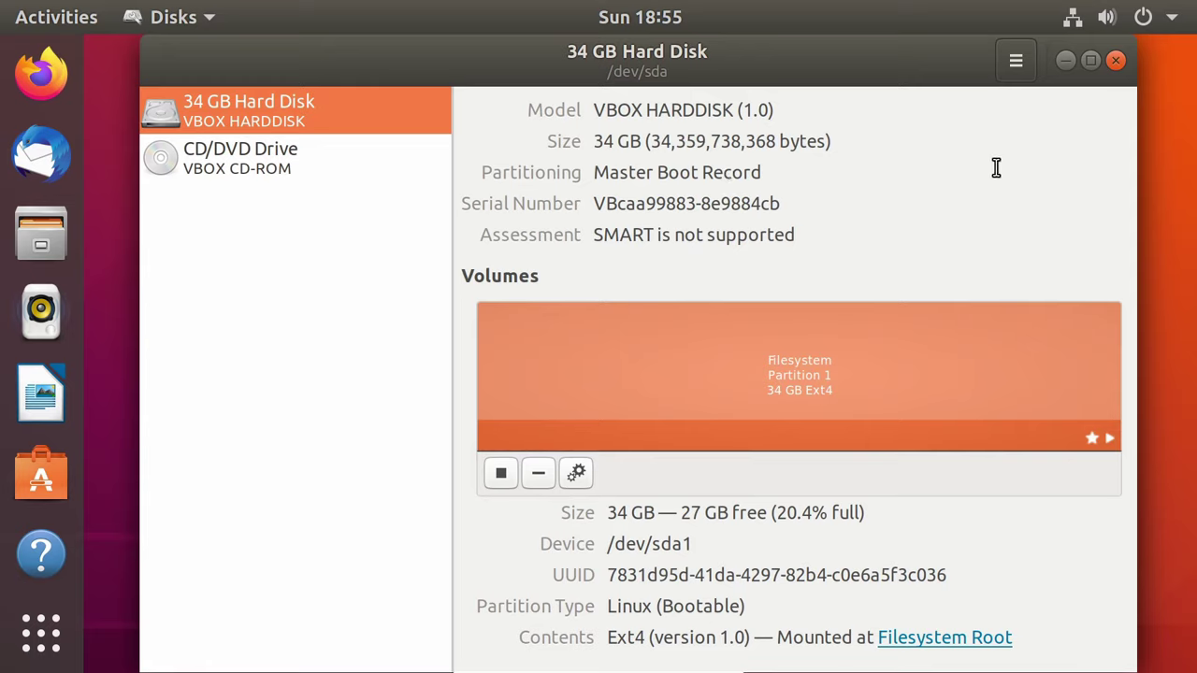
Close the Disks utility and power off the Ubuntu virtual machine.
{"action": "left_click", "coordinate": [1115, 60]}
{"action": "left_click", "coordinate": [1171, 17]}
{"action": "left_click", "coordinate": [1102, 285]}
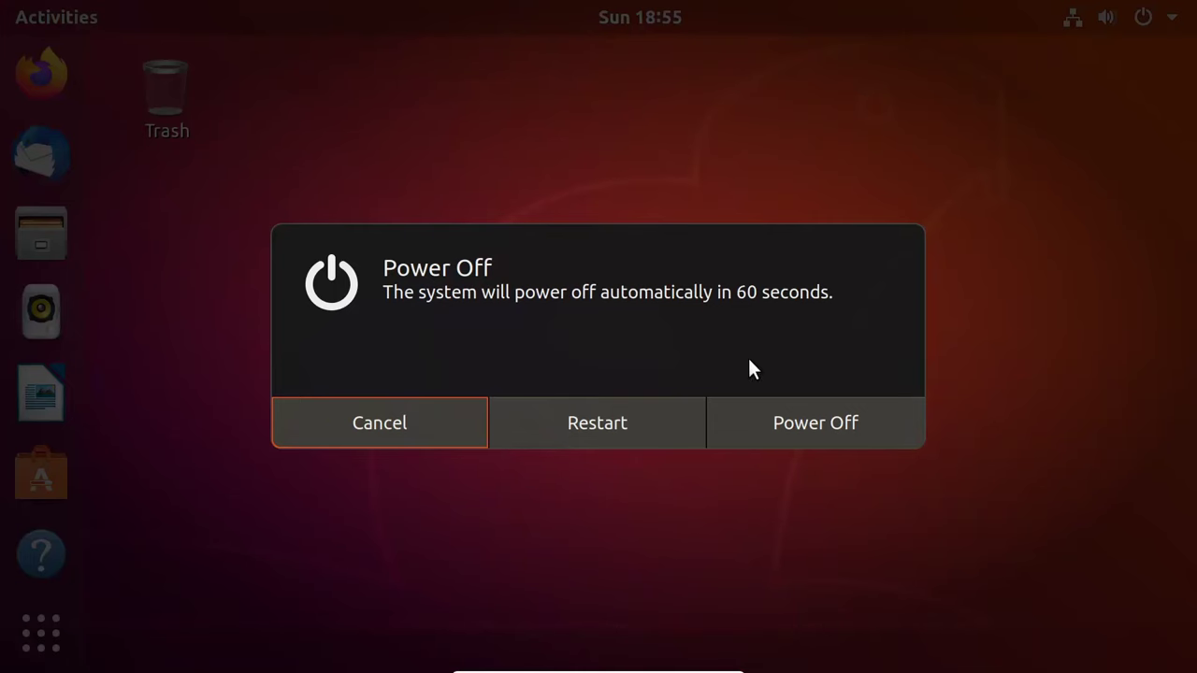
{"action": "left_click", "coordinate": [782, 426]}
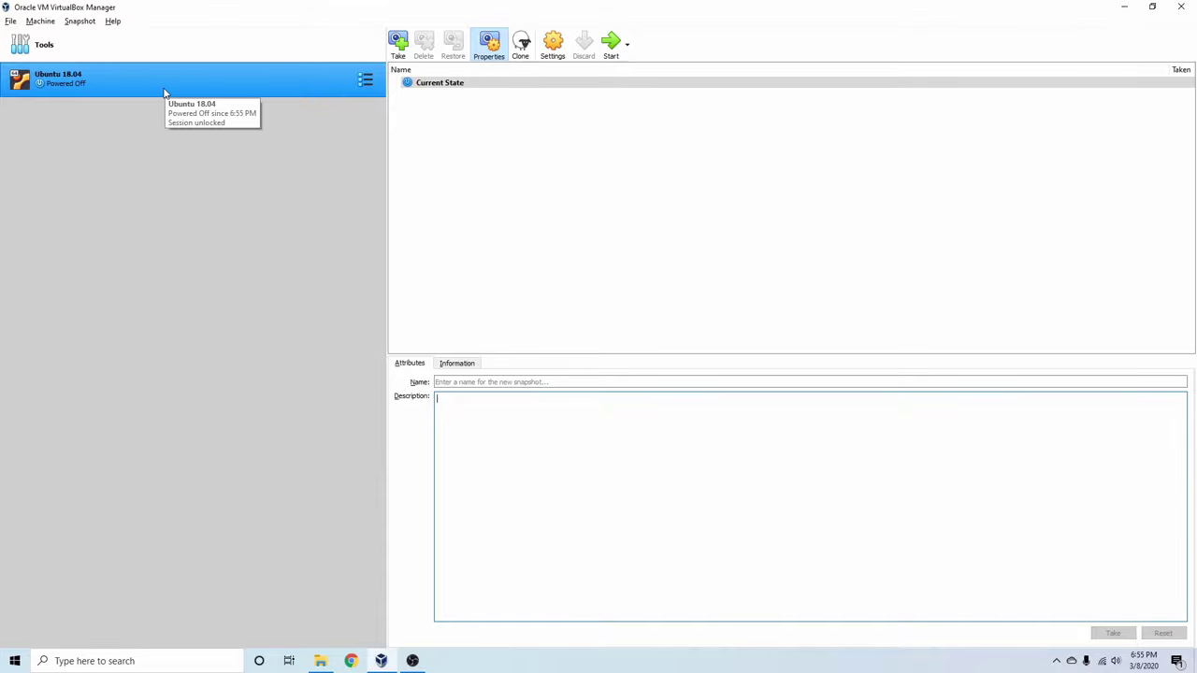
Check the virtual size of Ubuntu UEFI.vdi in the Ubuntu 18.04 storage settings, leaving the settings without changes.
{"action": "left_click", "coordinate": [236, 160]}
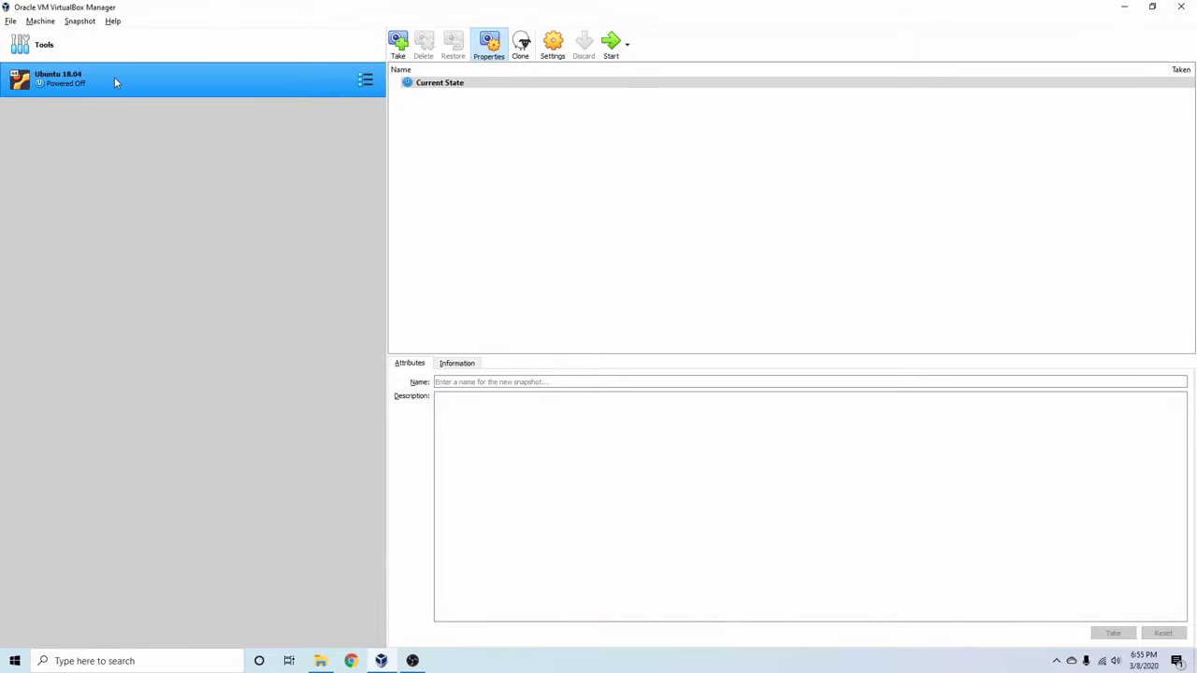
{"action": "left_click", "coordinate": [552, 43]}
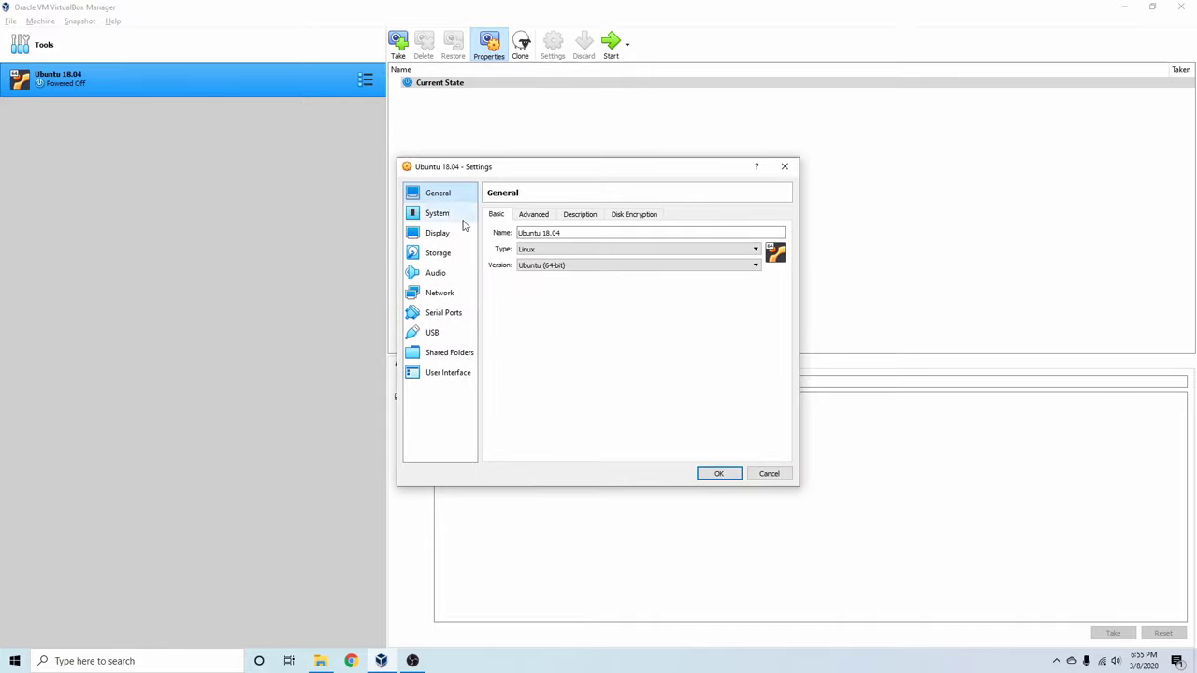
{"action": "left_click", "coordinate": [445, 253]}
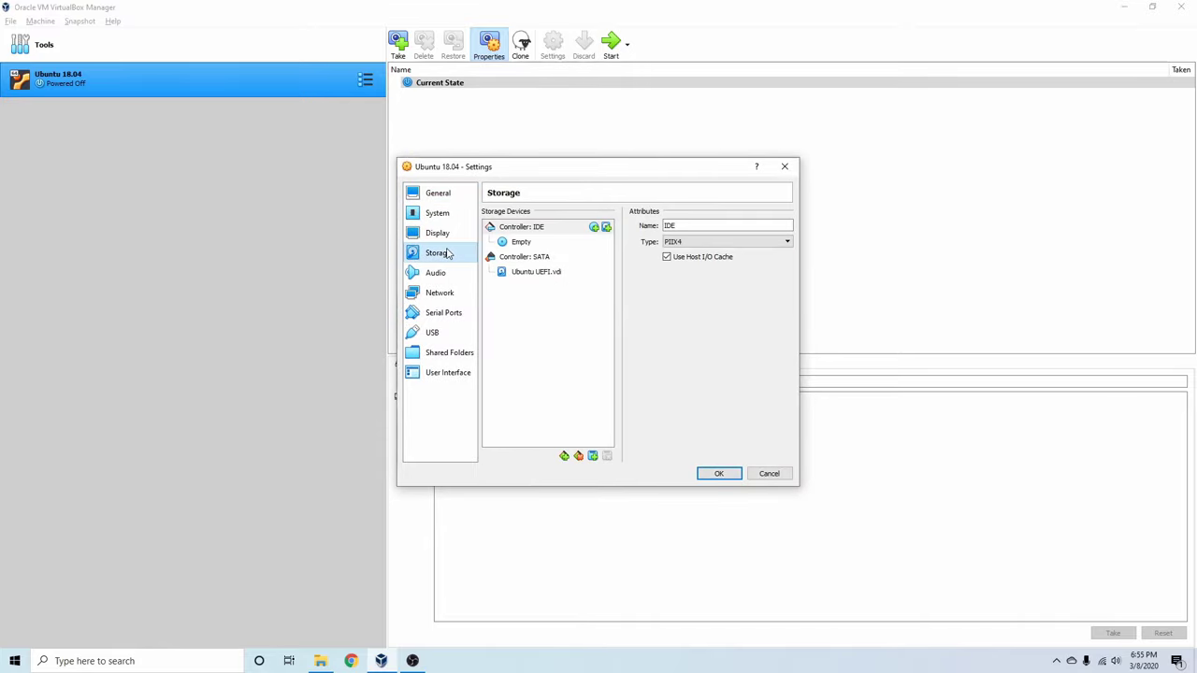
{"action": "left_click", "coordinate": [545, 273]}
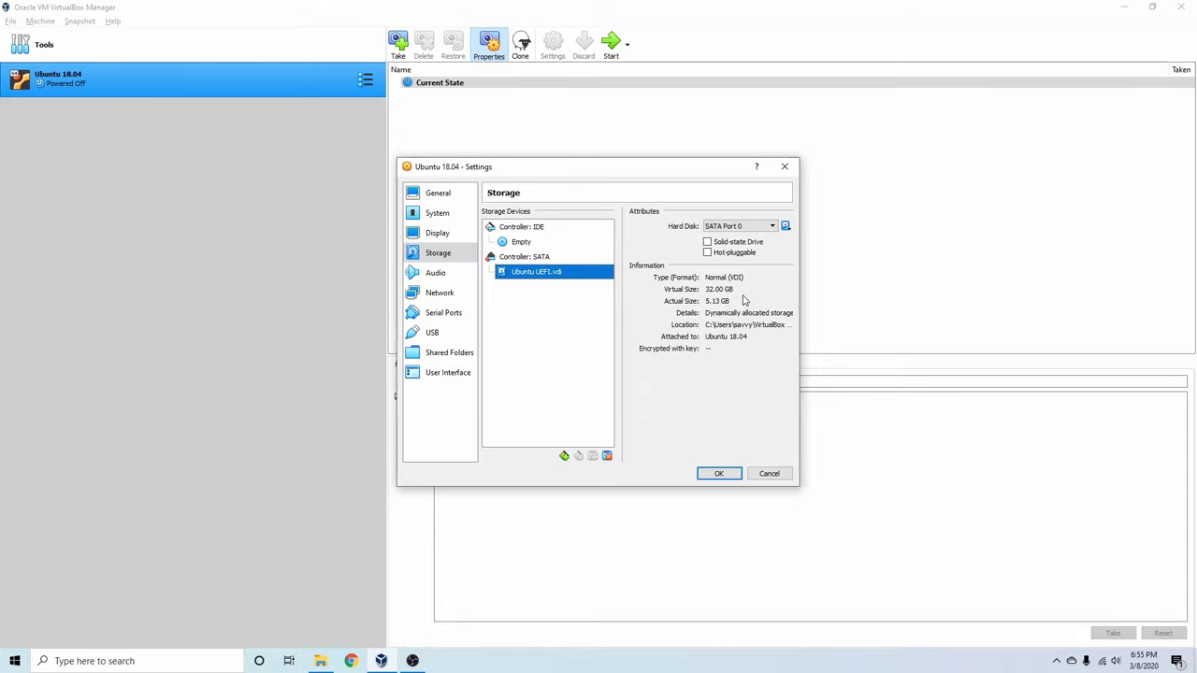
{"action": "left_click", "coordinate": [769, 474]}
Open the Virtual Media Manager and select the Ubuntu UEFI.vdi hard disk.
{"action": "left_click", "coordinate": [10, 20]}
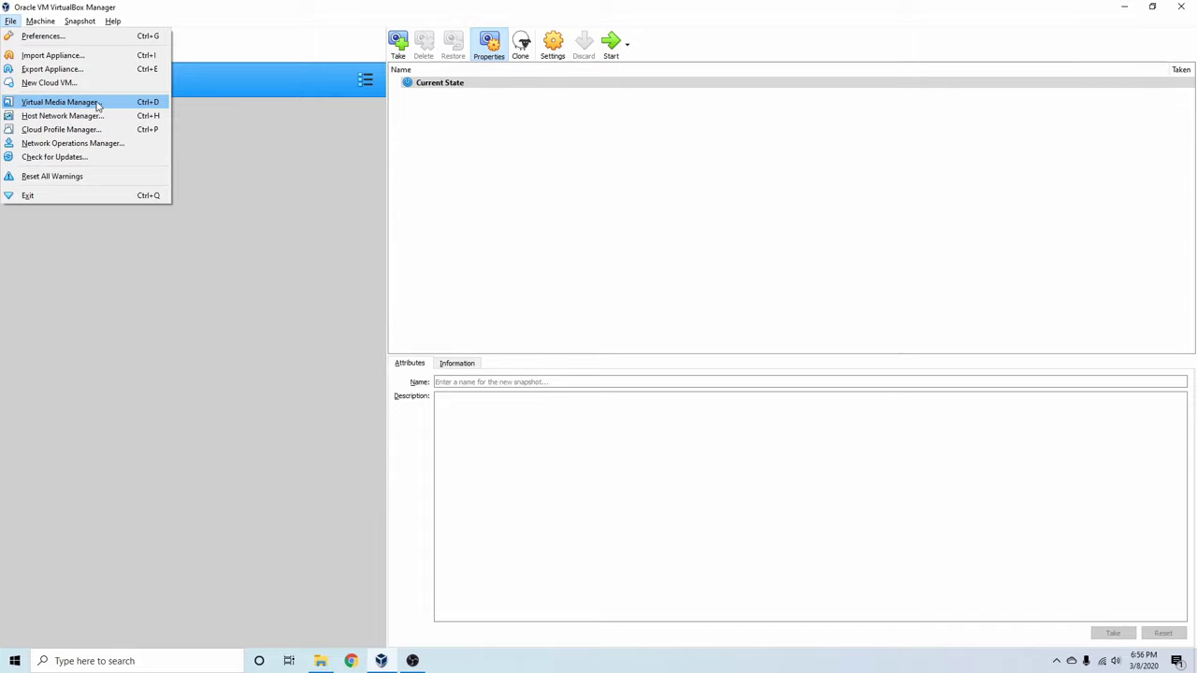
{"action": "left_click", "coordinate": [154, 106]}
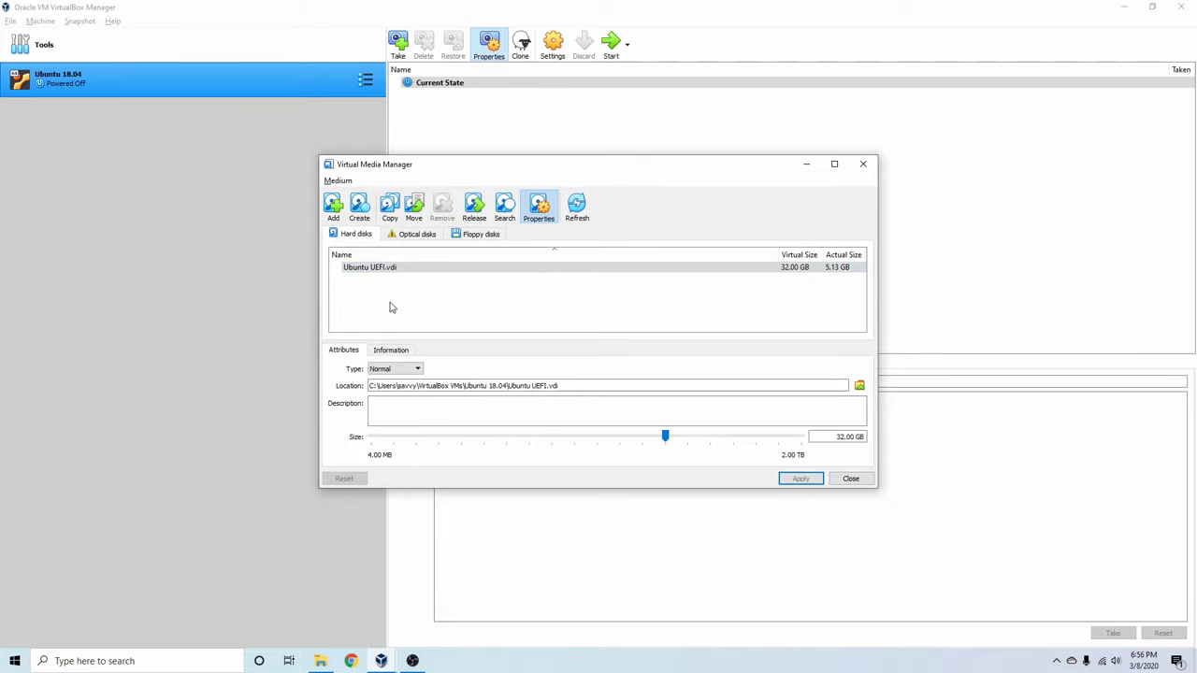
{"action": "left_click", "coordinate": [353, 271]}
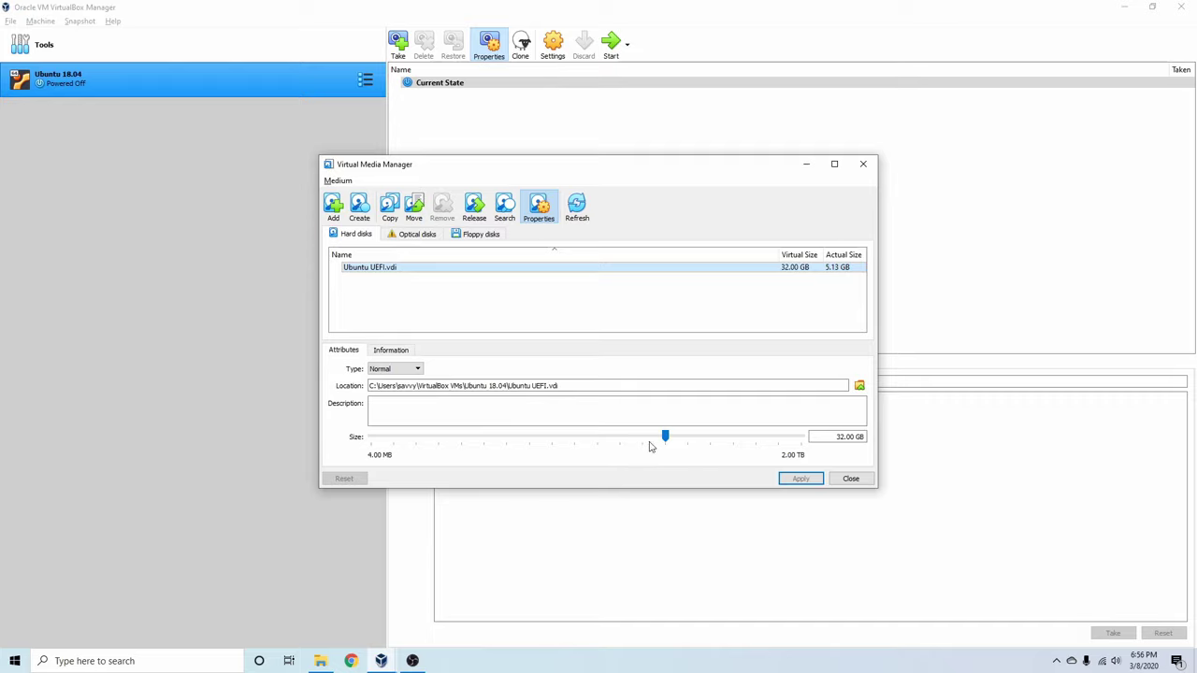
Try to shrink the Ubuntu UEFI.vdi disk to about 875 MB, and raise its size to about 75.6 GB instead.
{"action": "left_click_drag", "start_coordinate": [665, 435], "coordinate": [539, 436]}
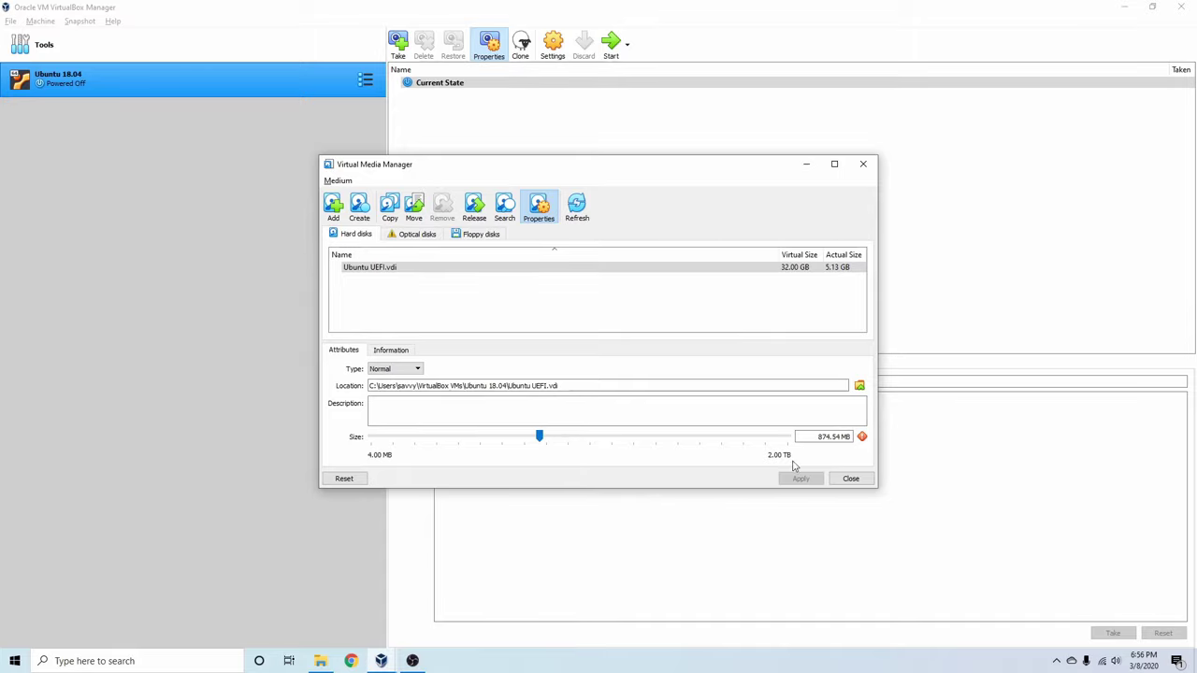
{"action": "mouse_move", "coordinate": [862, 438]}
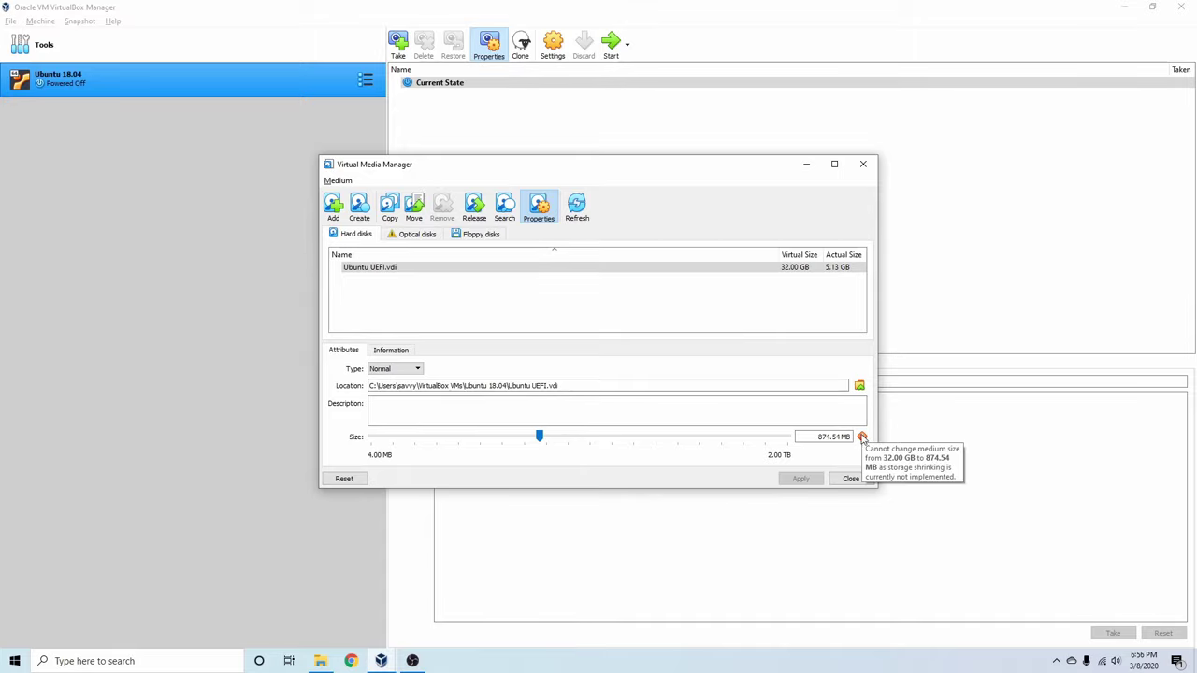
{"action": "mouse_move", "coordinate": [541, 442]}
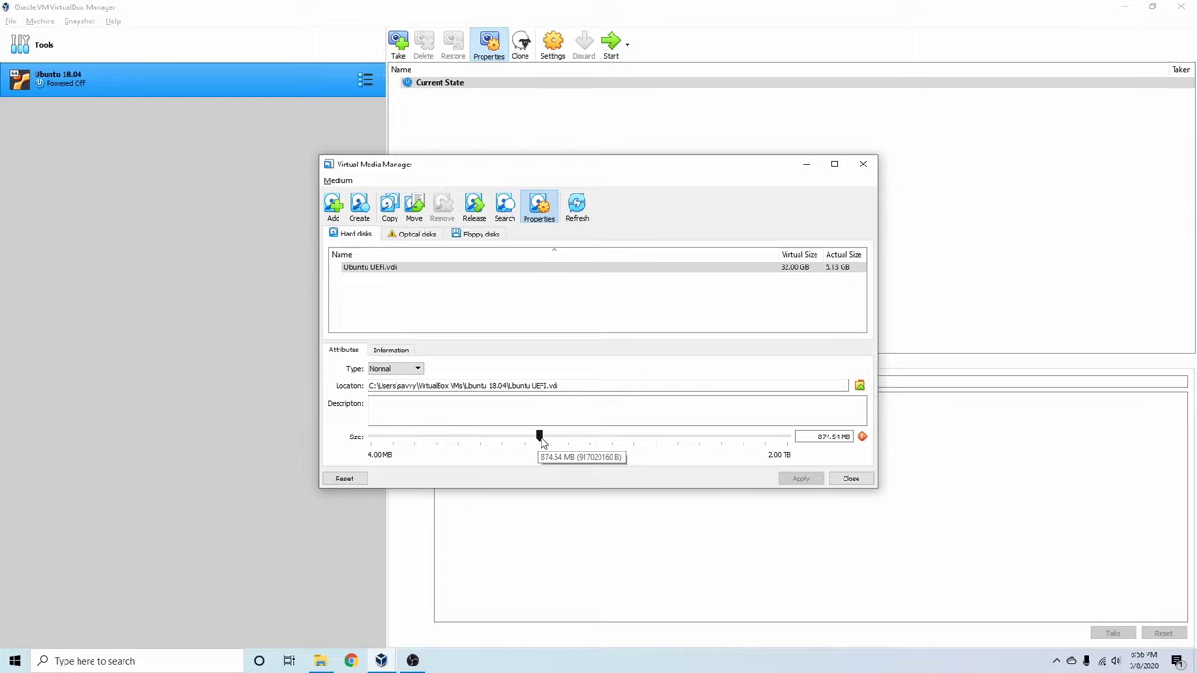
{"action": "left_click_drag", "start_coordinate": [541, 441], "coordinate": [695, 449]}
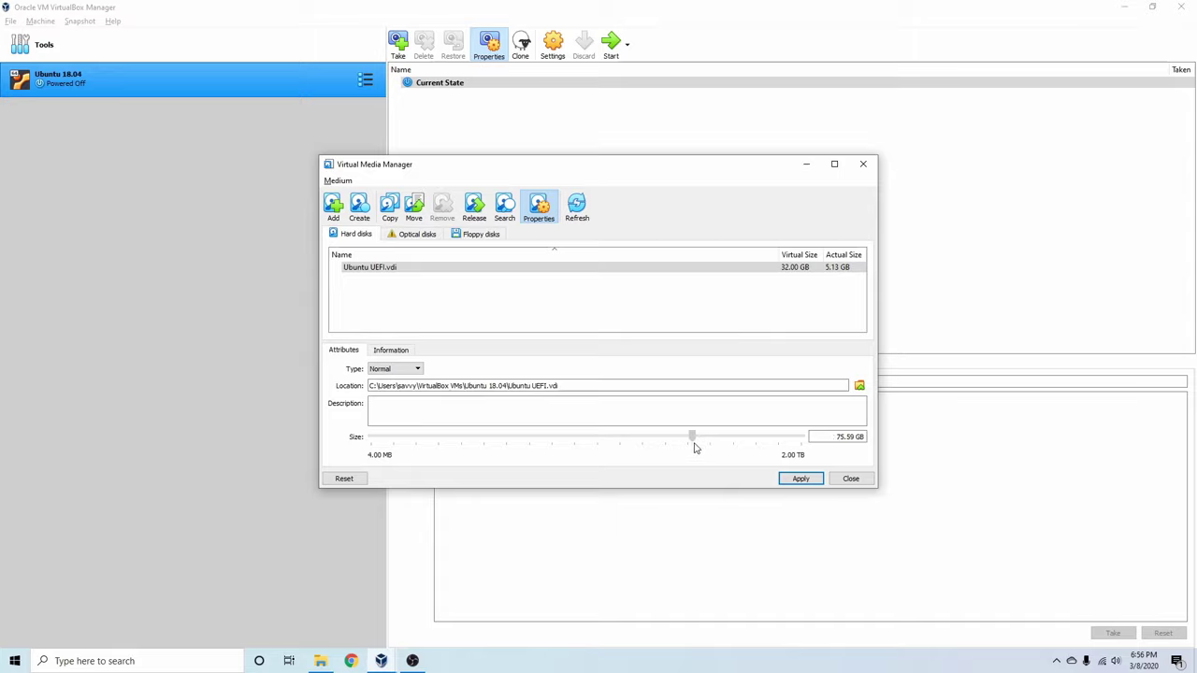
Set the Ubuntu UEFI.vdi disk size to 64 GB, apply the change and close the Virtual Media Manager.
{"action": "double_click", "coordinate": [851, 436]}
{"action": "type", "text": "64"}
{"action": "left_click", "coordinate": [797, 481]}
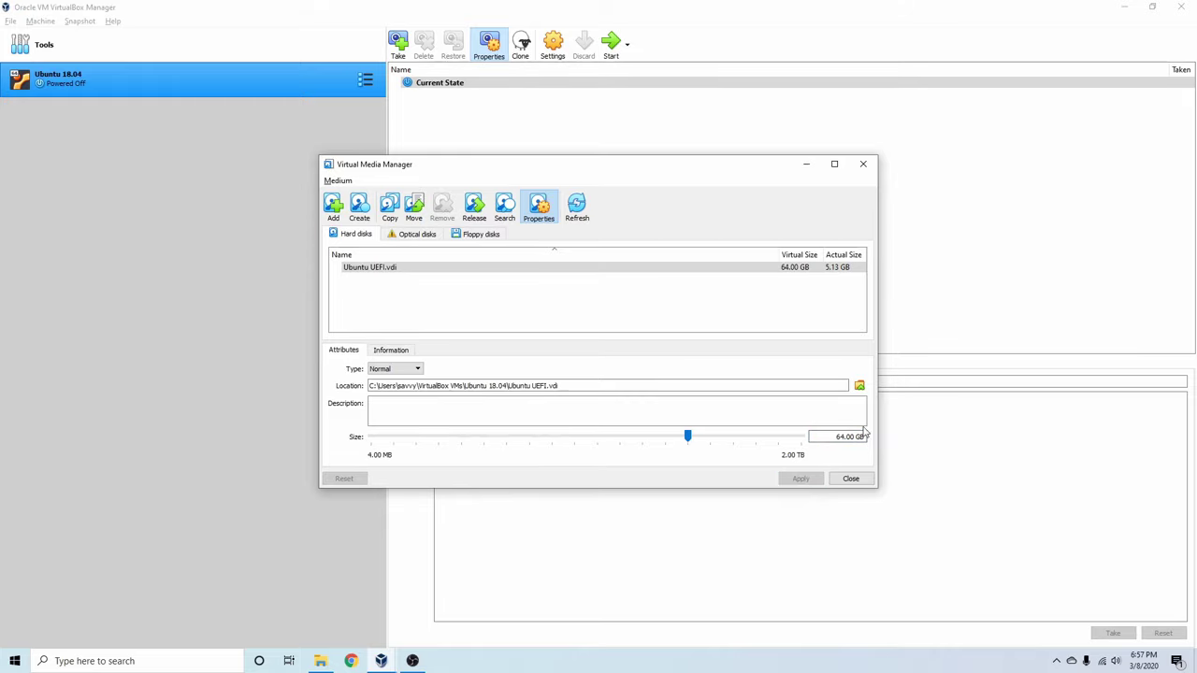
{"action": "left_click", "coordinate": [850, 478]}
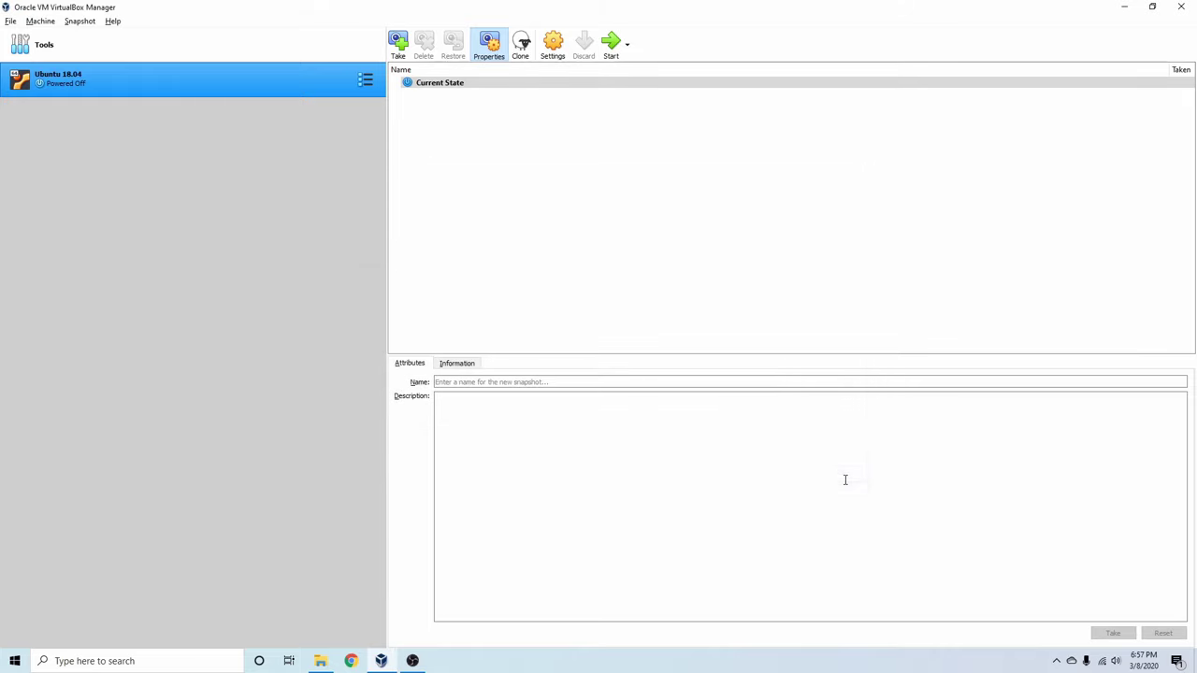
Review the resized Ubuntu UEFI.vdi disk's details in the Ubuntu 18.04 storage settings and close the settings.
{"action": "left_click", "coordinate": [552, 44]}
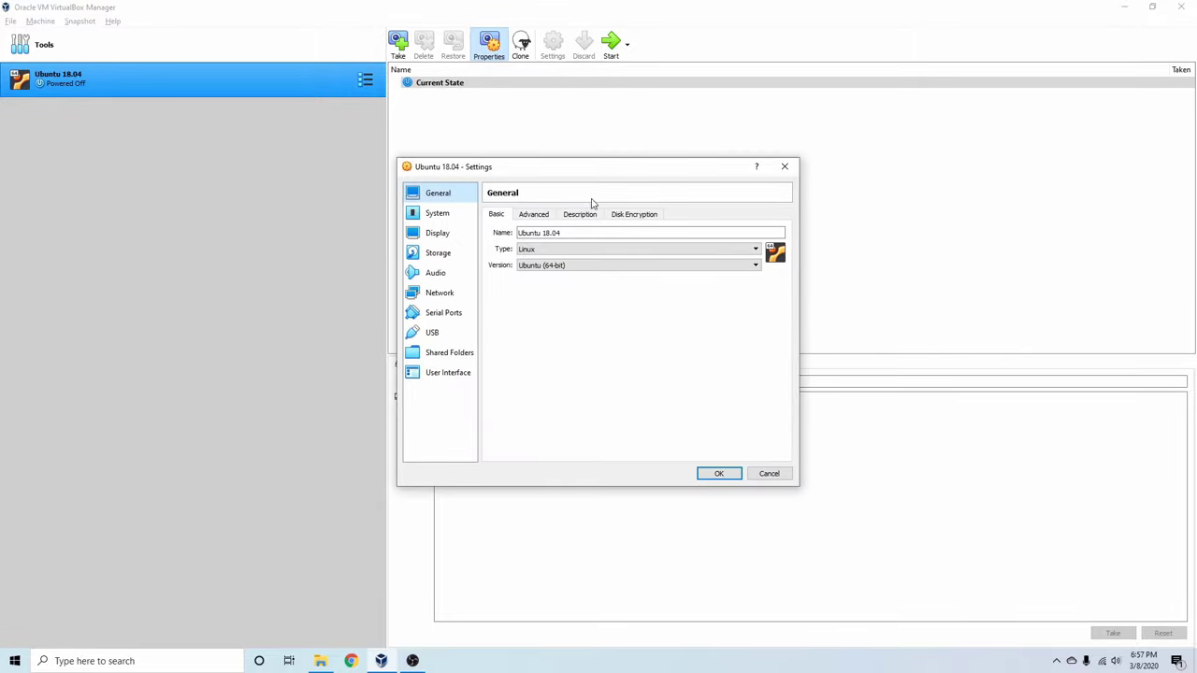
{"action": "left_click", "coordinate": [445, 254]}
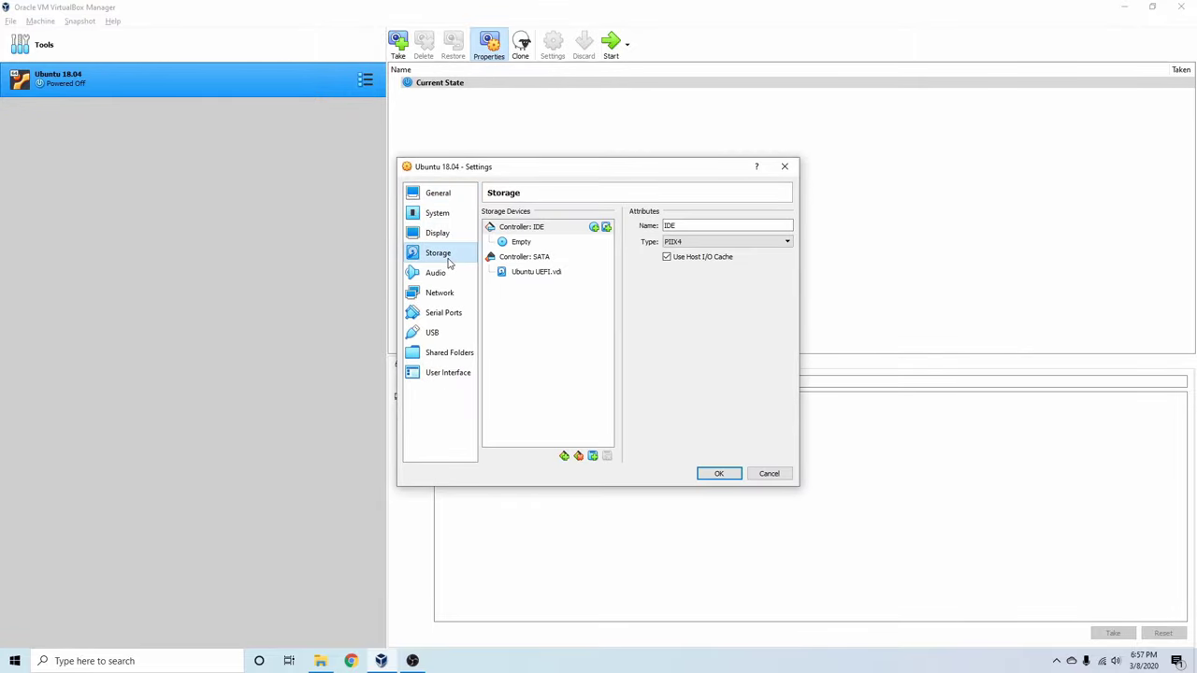
{"action": "left_click", "coordinate": [534, 272]}
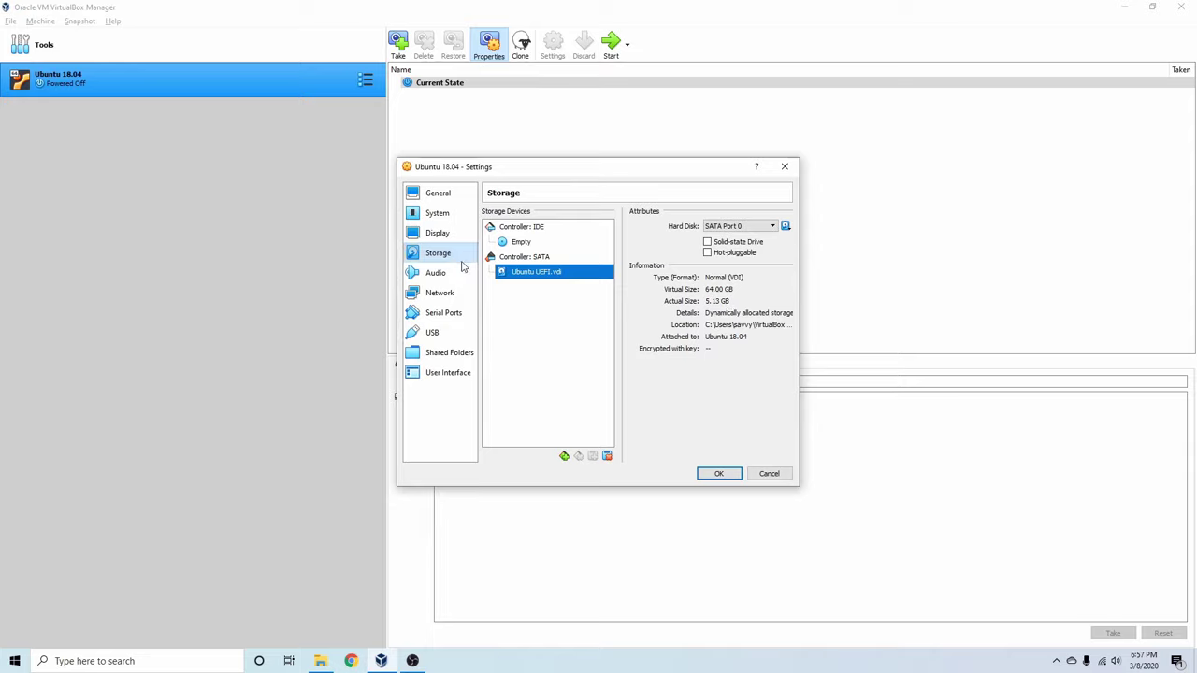
{"action": "left_click", "coordinate": [718, 473]}
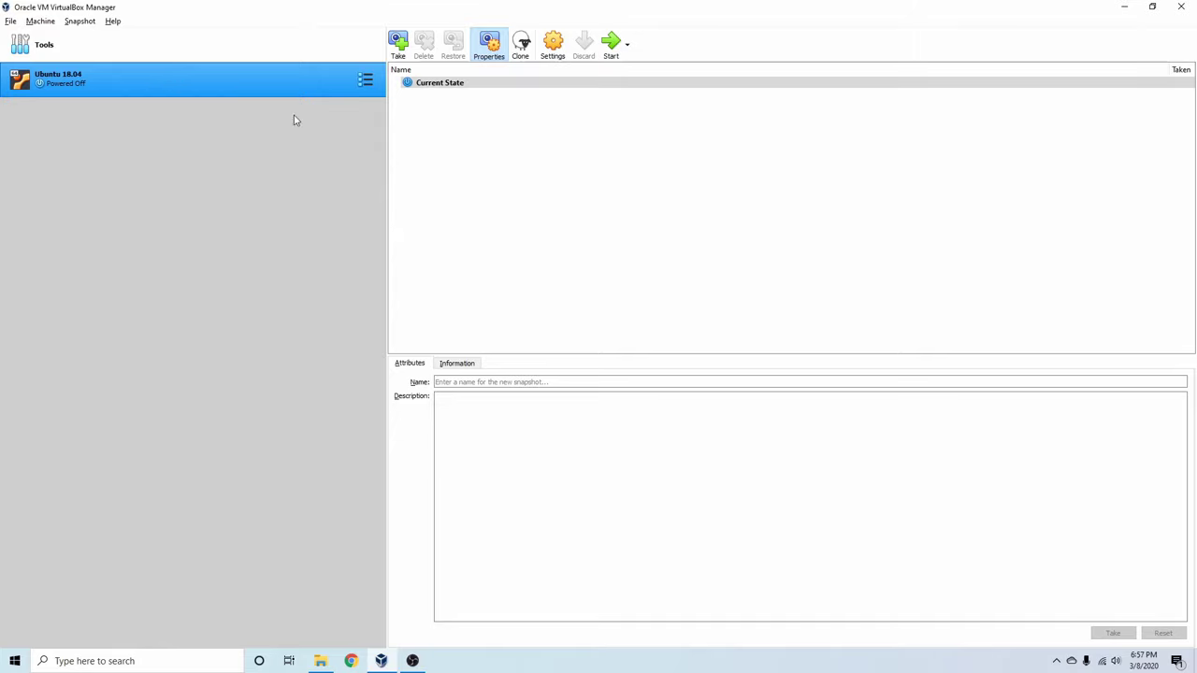
Start the Ubuntu 18.04 virtual machine, dismiss the keyboard capture notice and switch the machine to full-screen mode.
{"action": "double_click", "coordinate": [219, 81]}
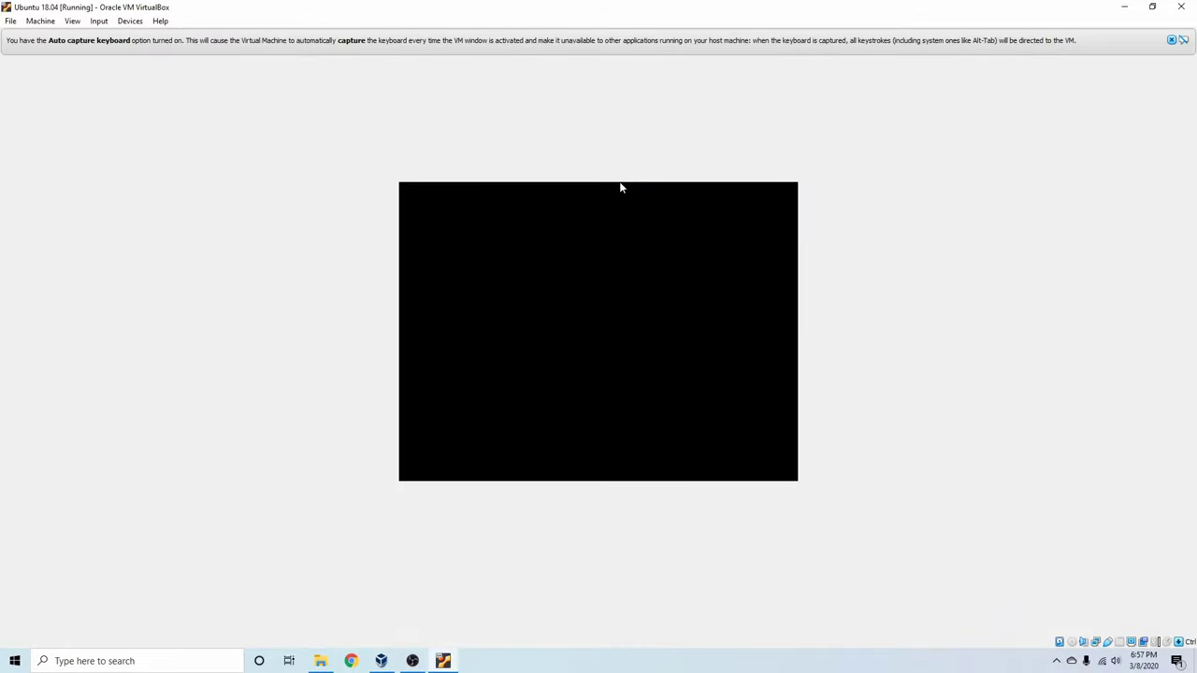
{"action": "left_click", "coordinate": [1171, 40]}
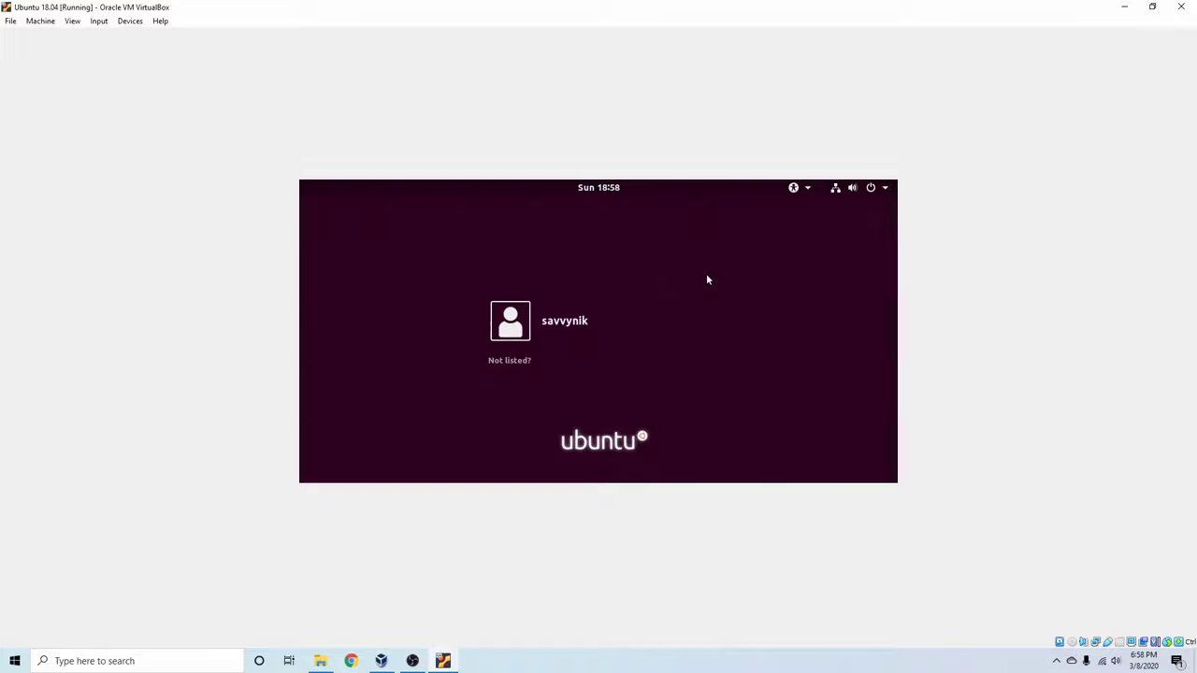
{"action": "key", "text": "ctrl+f"}
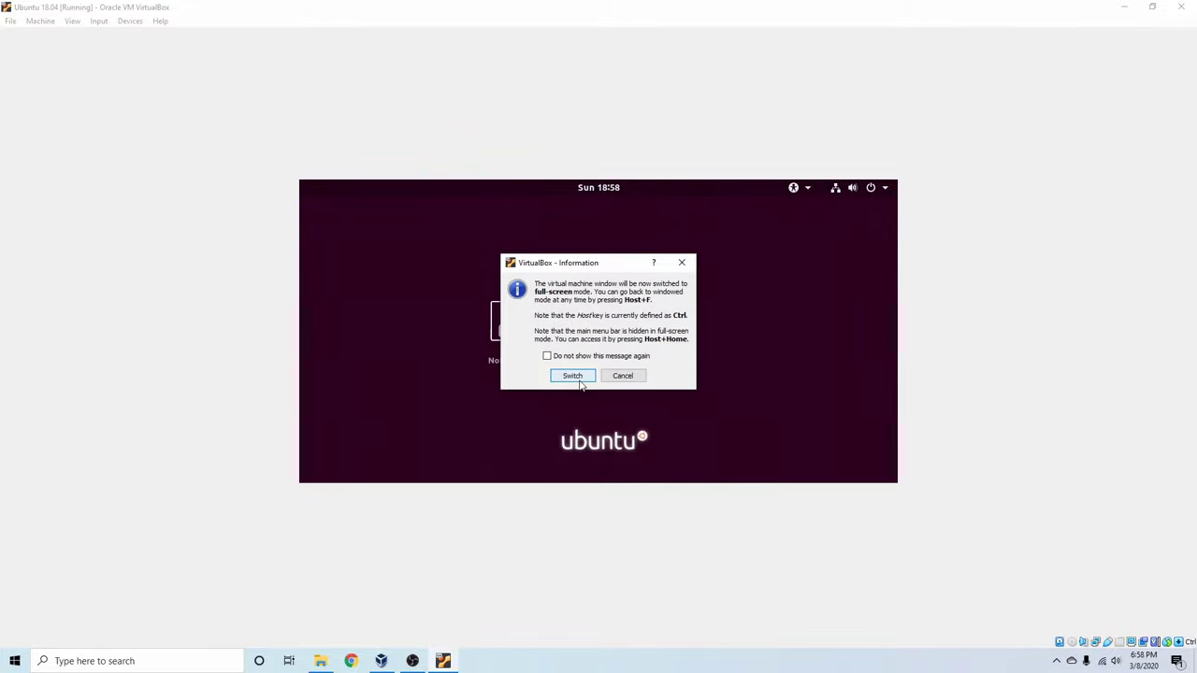
{"action": "left_click", "coordinate": [572, 376]}
Sign in to Ubuntu by selecting the listed user and entering the account password.
{"action": "left_click", "coordinate": [595, 318]}
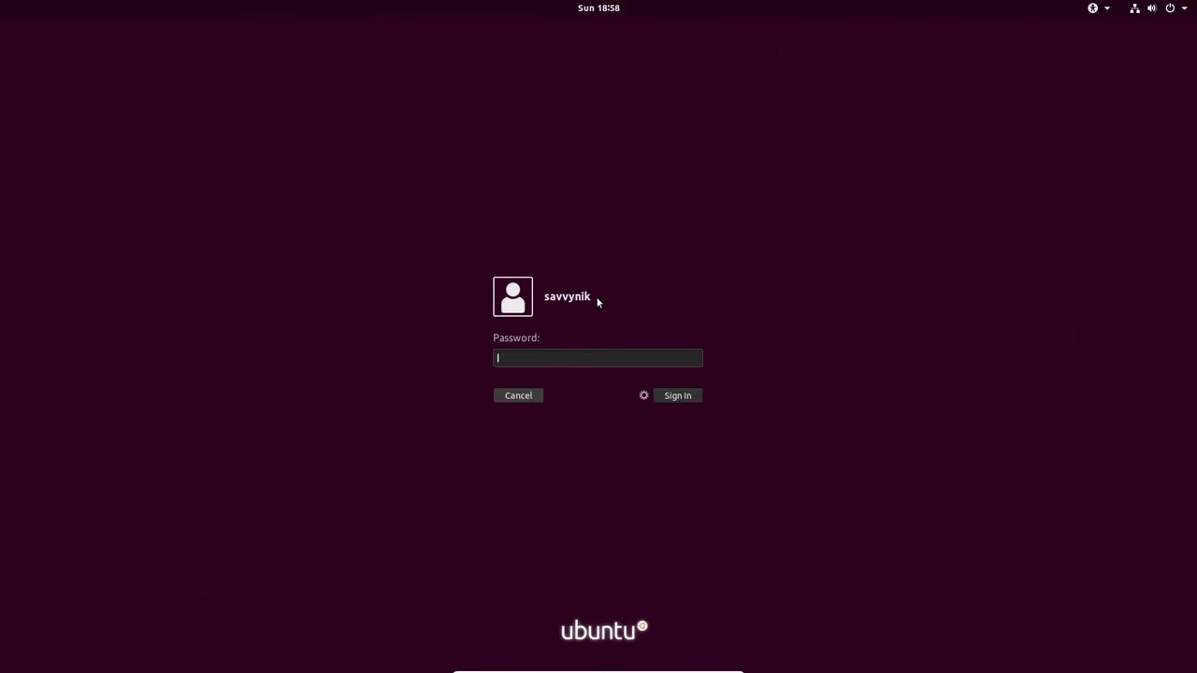
{"action": "type", "text": "********"}
{"action": "key", "text": "Return"}
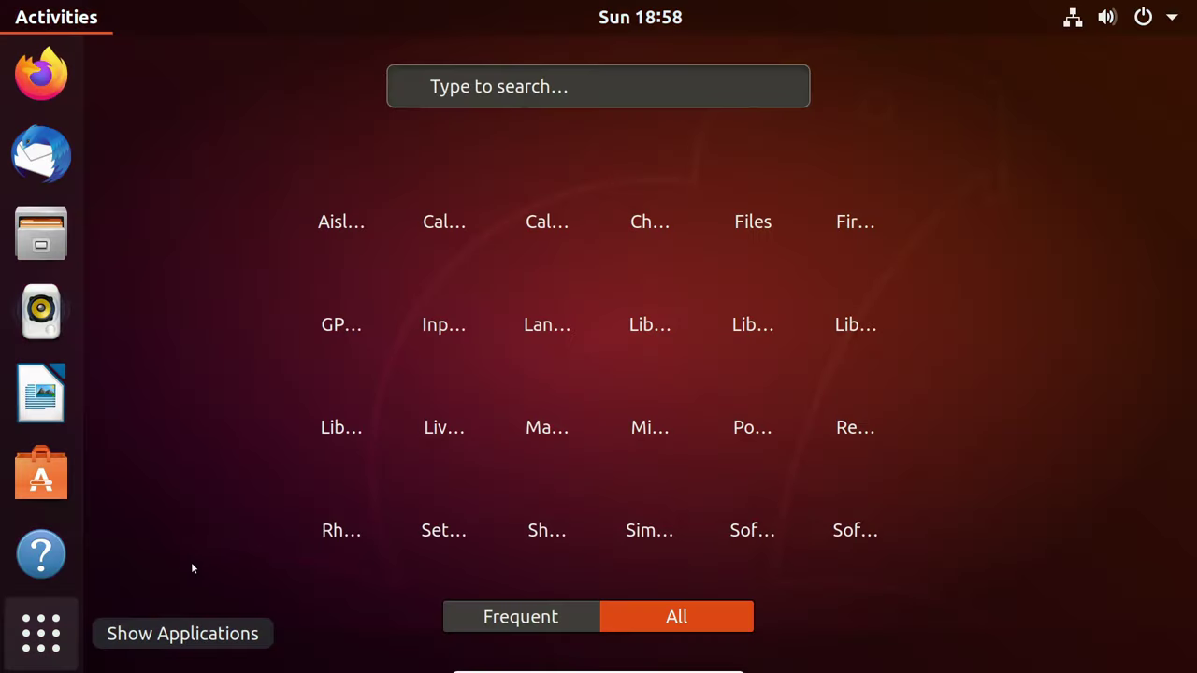
Search the applications for "disk" and open the Disks utility.
{"action": "left_click", "coordinate": [551, 91]}
{"action": "type", "text": "disk"}
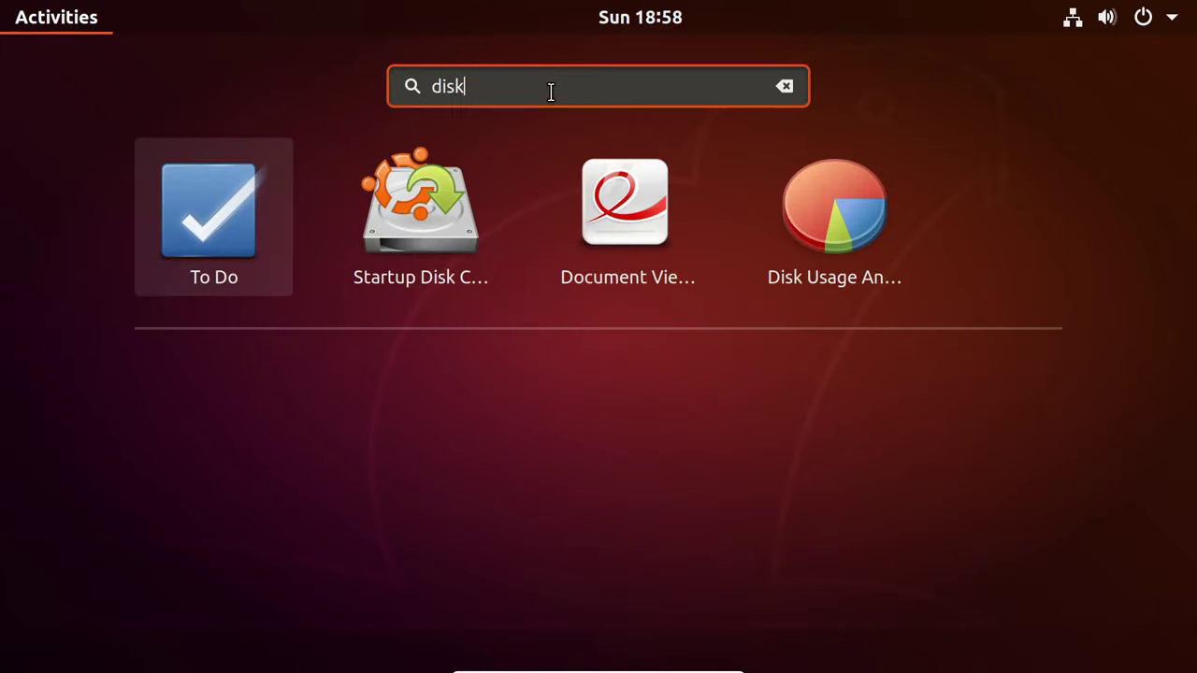
{"action": "key", "text": "Right"}
{"action": "key", "text": "Right"}
{"action": "key", "text": "Return"}
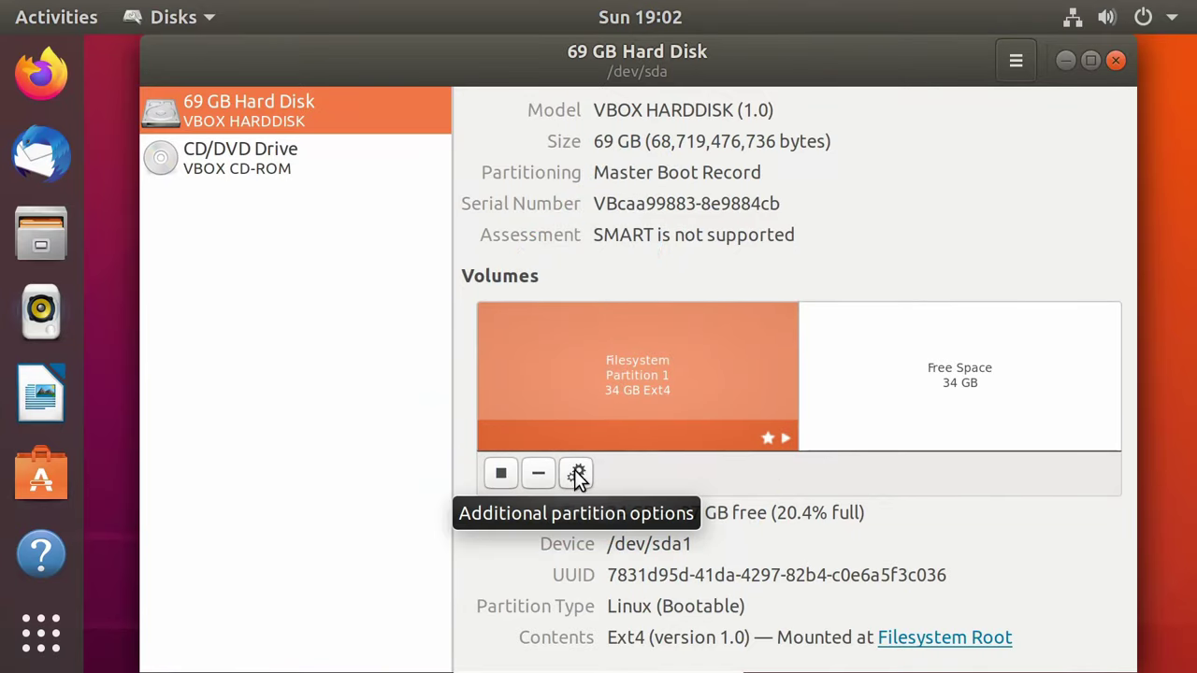
Open the resize settings for Partition 1 and extend the partition size to the maximum 68.7 GB.
{"action": "left_click", "coordinate": [576, 474]}
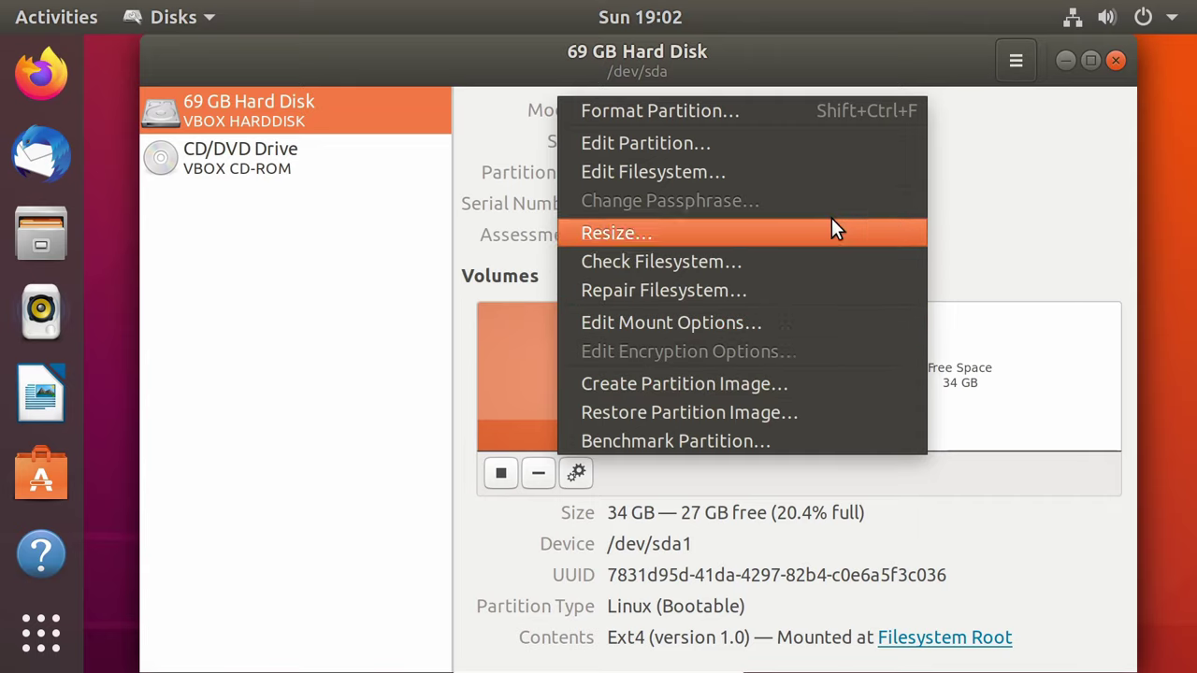
{"action": "left_click", "coordinate": [687, 239]}
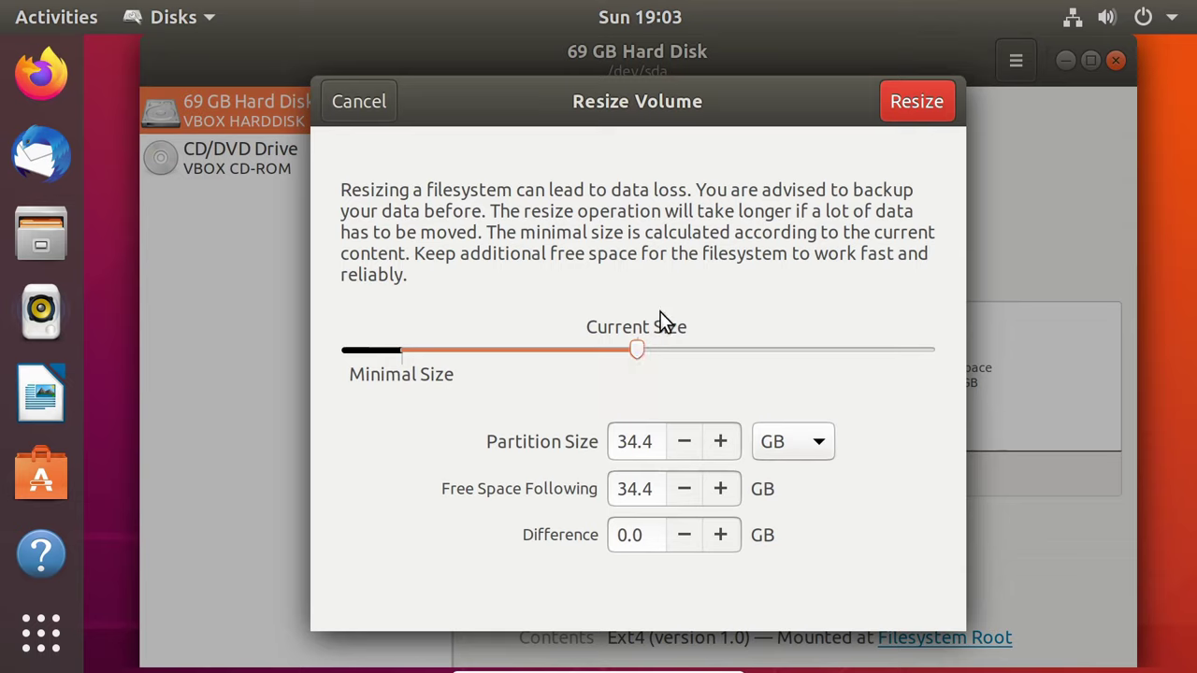
{"action": "left_click_drag", "start_coordinate": [638, 351], "coordinate": [956, 359]}
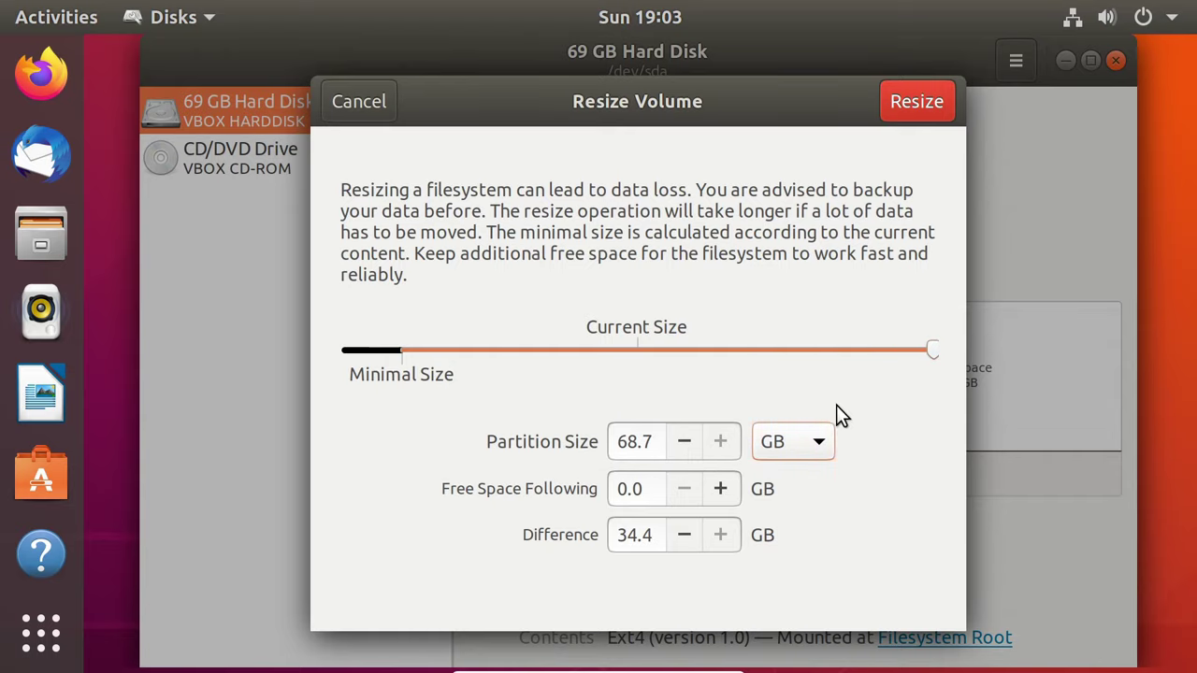
{"action": "left_click", "coordinate": [786, 441]}
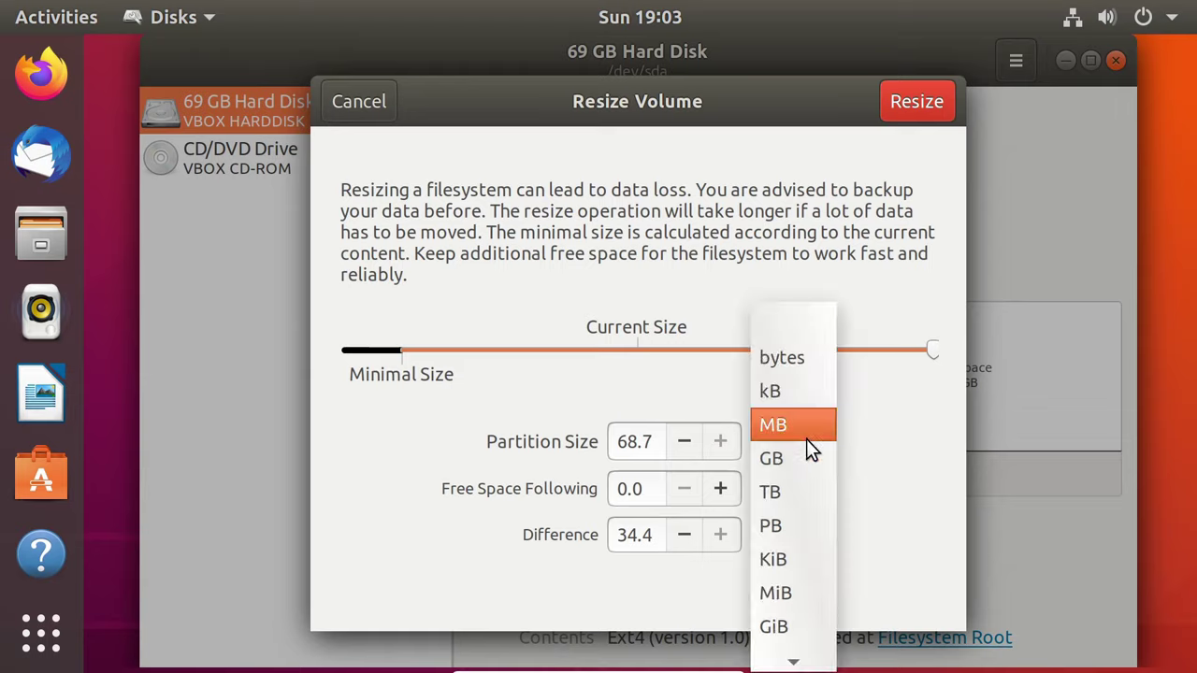
{"action": "left_click", "coordinate": [884, 441]}
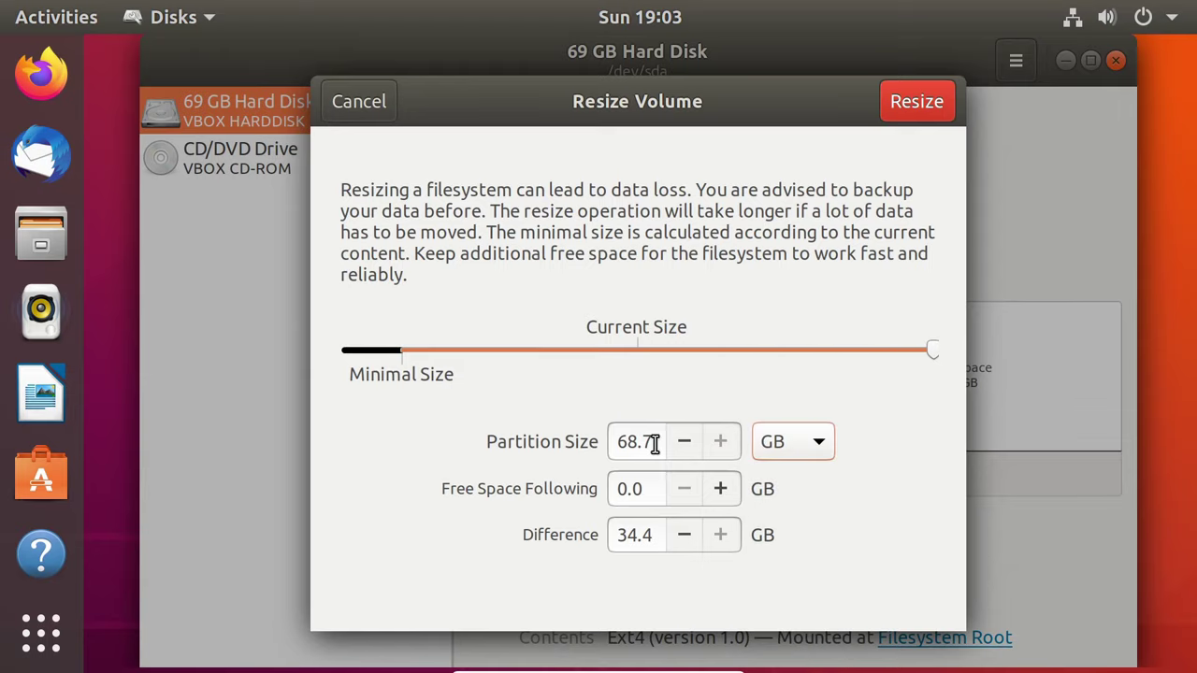
{"action": "left_click_drag", "start_coordinate": [651, 446], "coordinate": [604, 440]}
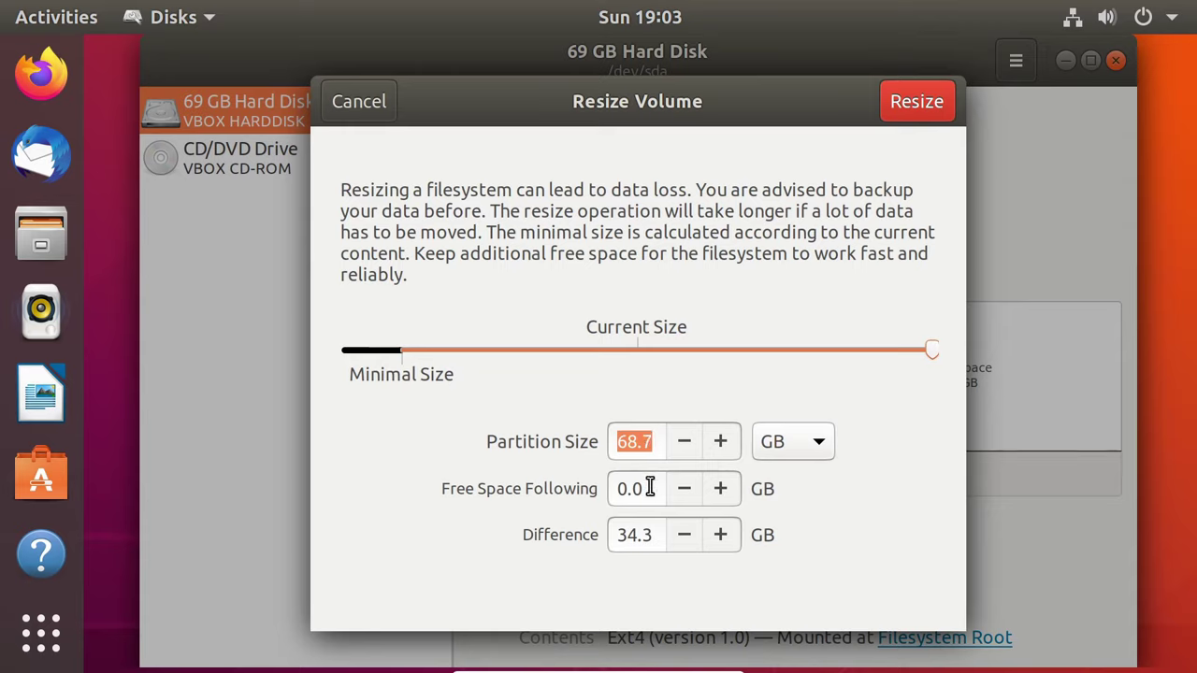
{"action": "left_click_drag", "start_coordinate": [649, 486], "coordinate": [603, 476]}
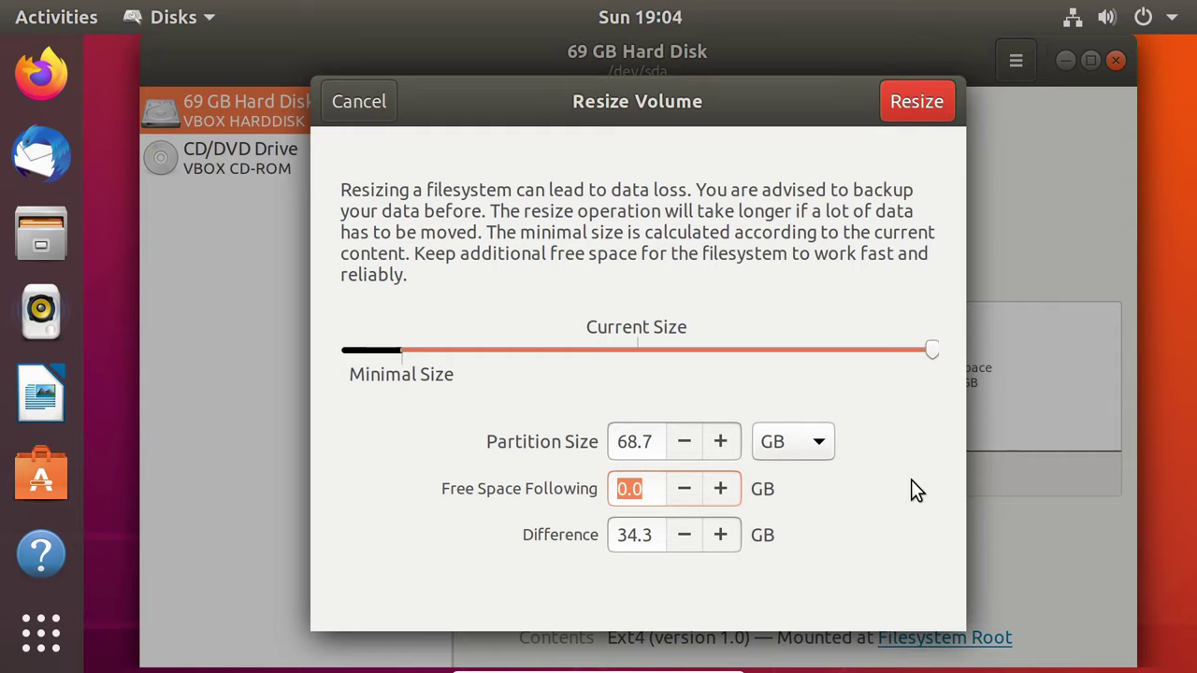
Set the free space following the partition to 10.0 GB.
{"action": "key", "text": "Down"}
{"action": "left_click", "coordinate": [721, 490]}
{"action": "left_click", "coordinate": [724, 490]}
{"action": "left_click", "coordinate": [722, 489]}
{"action": "left_click", "coordinate": [722, 489]}
{"action": "left_click", "coordinate": [722, 490]}
{"action": "left_click", "coordinate": [722, 489]}
{"action": "left_click", "coordinate": [722, 489]}
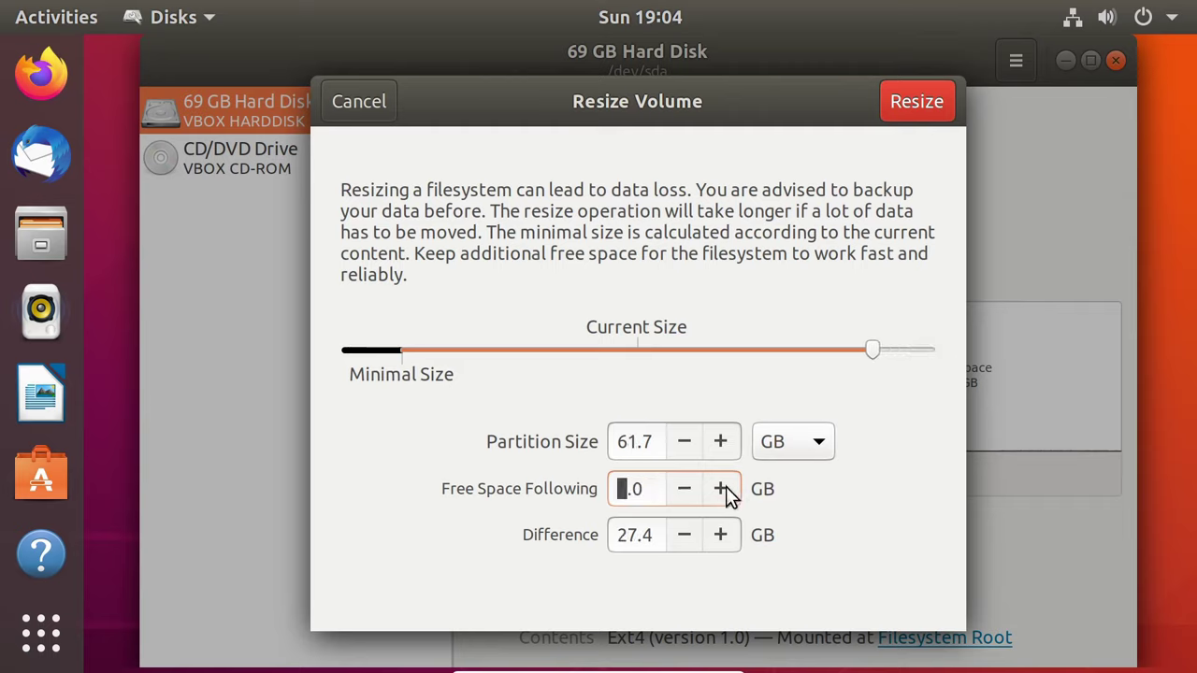
{"action": "left_click", "coordinate": [733, 492]}
{"action": "left_click", "coordinate": [731, 488]}
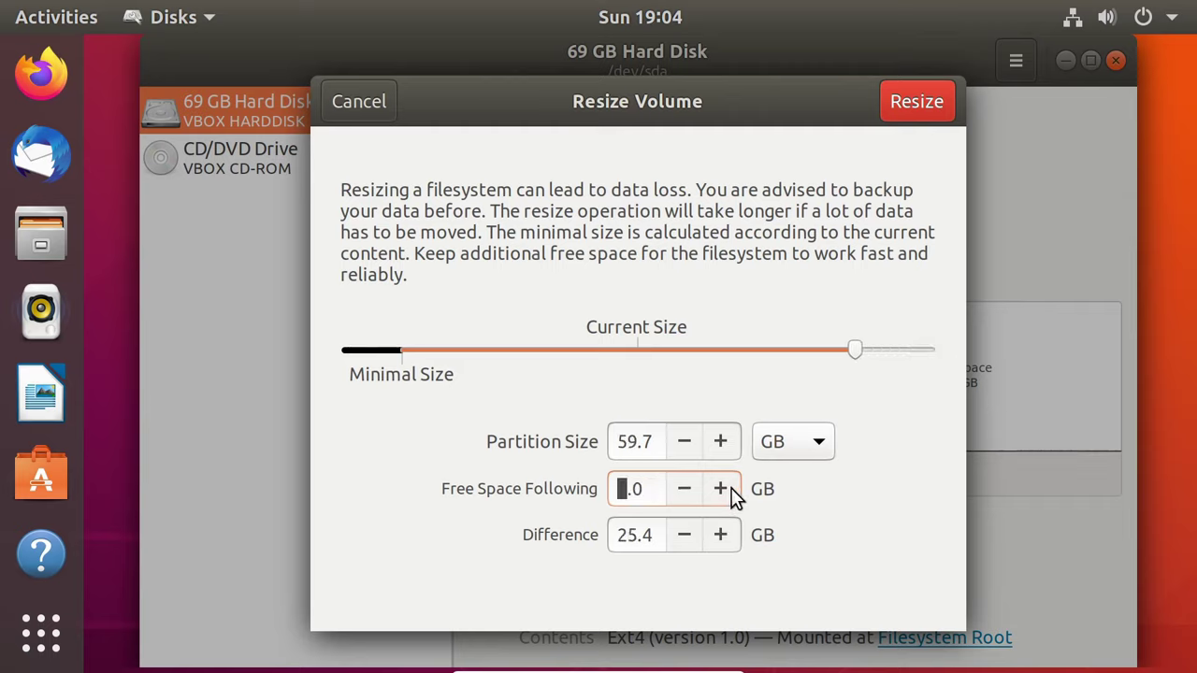
{"action": "left_click", "coordinate": [732, 489]}
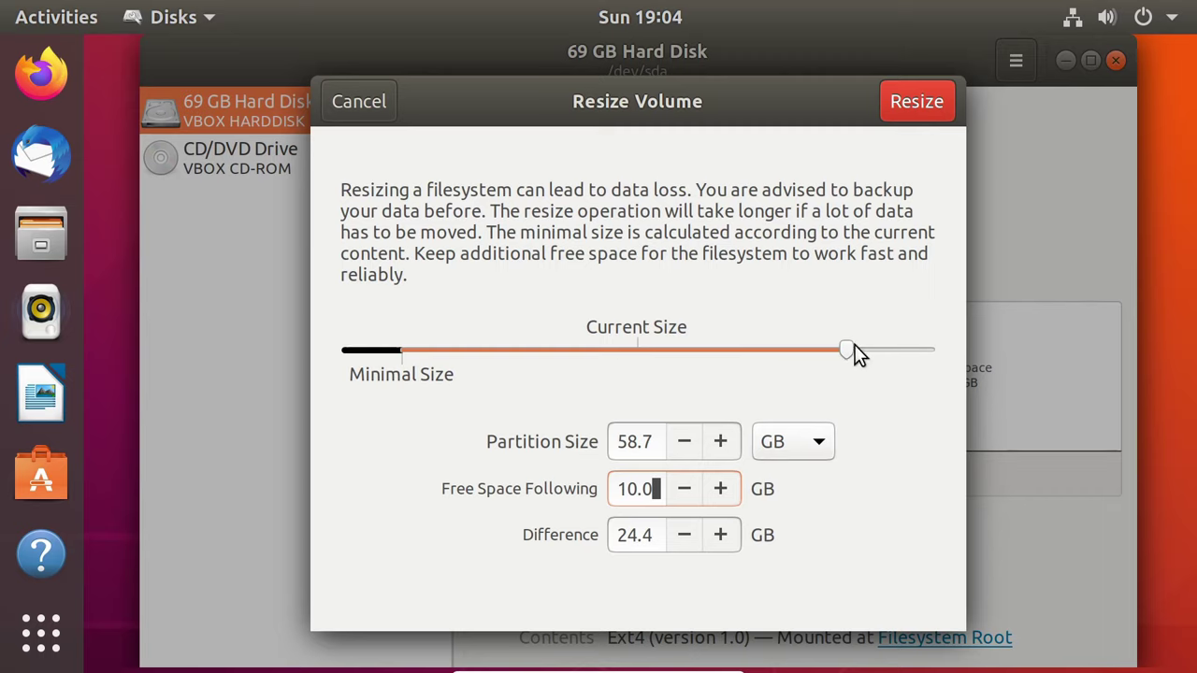
Extend the partition size to the full 68.7 GB, then apply the resize and authenticate with the account password.
{"action": "left_click_drag", "start_coordinate": [846, 349], "coordinate": [950, 347]}
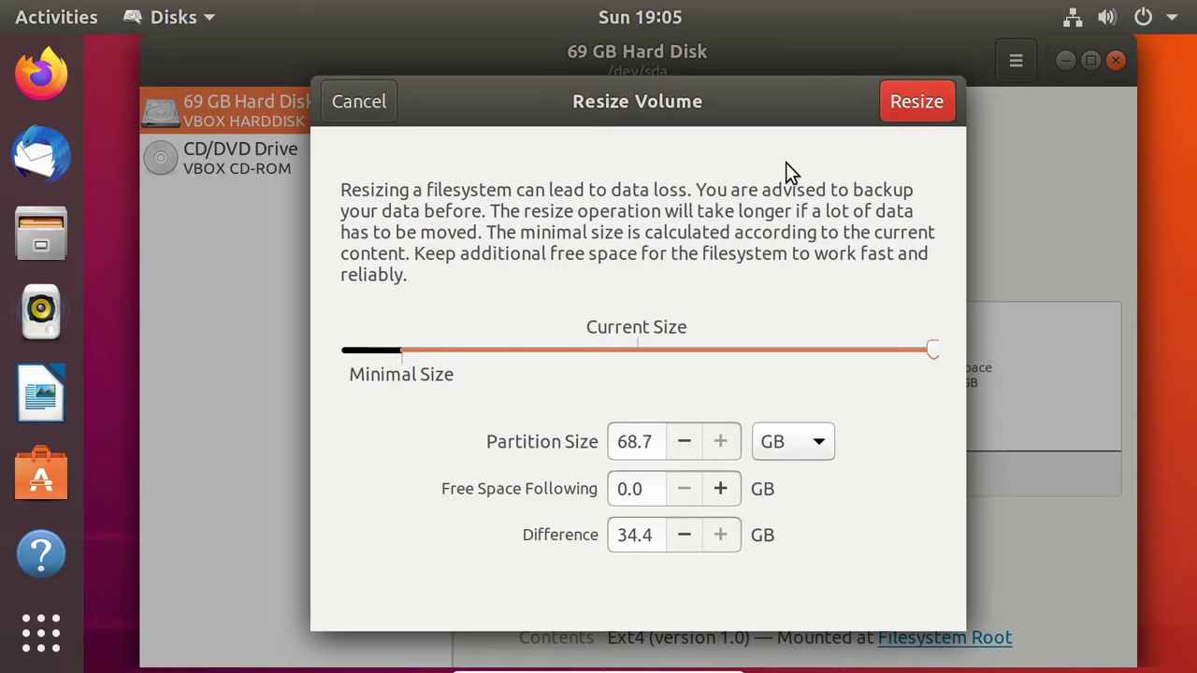
{"action": "left_click_drag", "start_coordinate": [754, 109], "coordinate": [754, 78]}
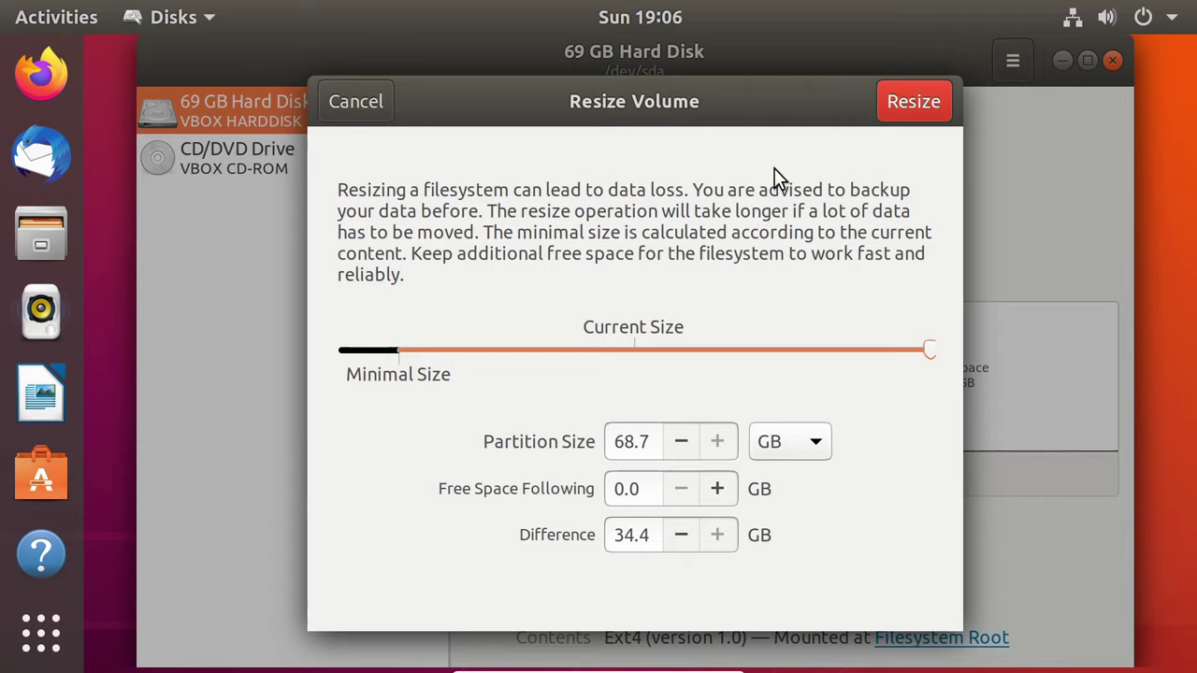
{"action": "left_click", "coordinate": [912, 103]}
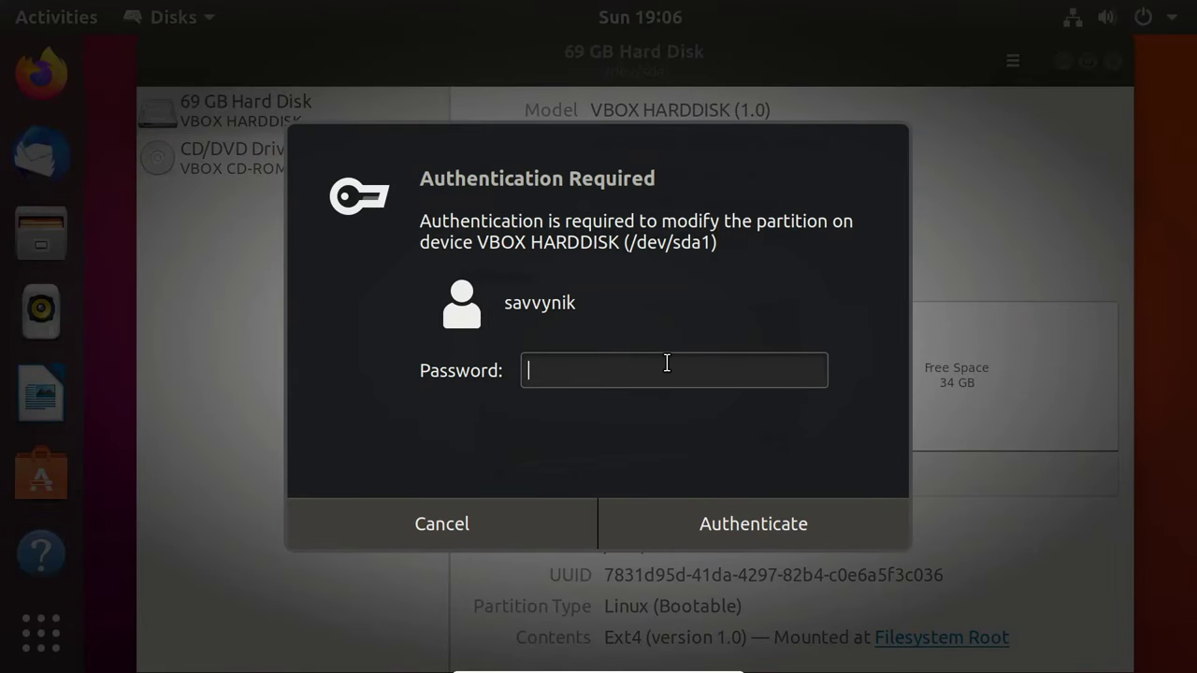
{"action": "type", "text": "*******"}
{"action": "key", "text": "Return"}
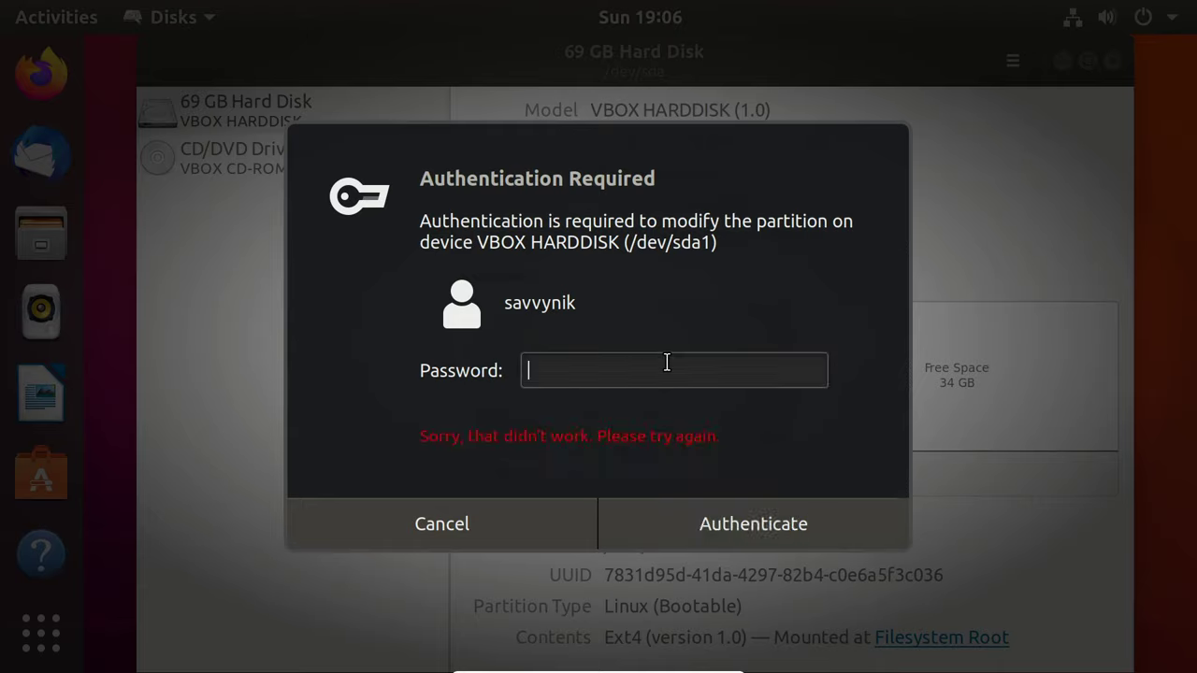
{"action": "type", "text": "*******"}
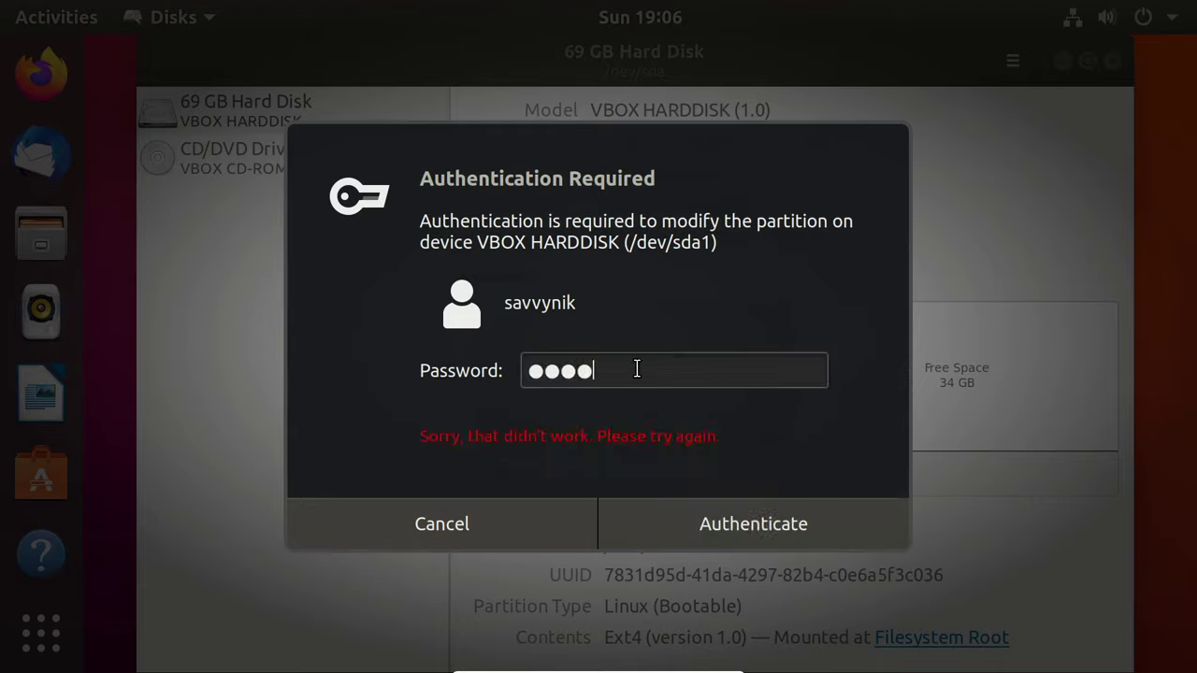
{"action": "key", "text": "Return"}
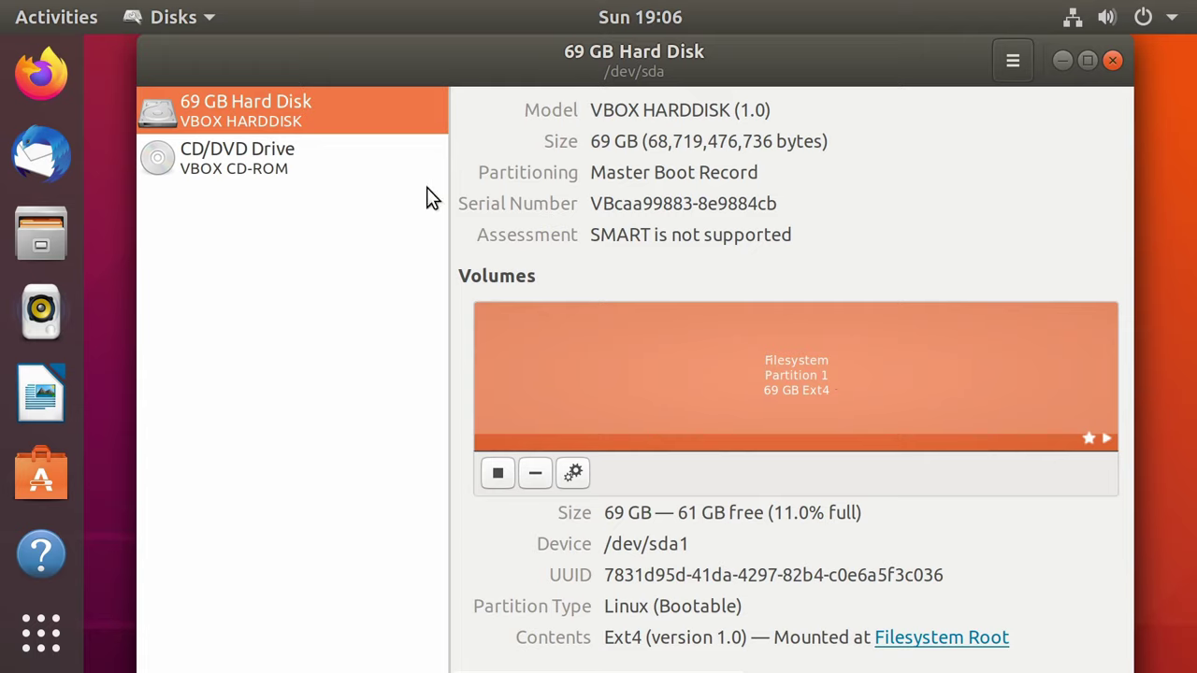
Search the applications for "terminal" and open Terminal.
{"action": "left_click", "coordinate": [62, 610]}
{"action": "type", "text": "terminal"}
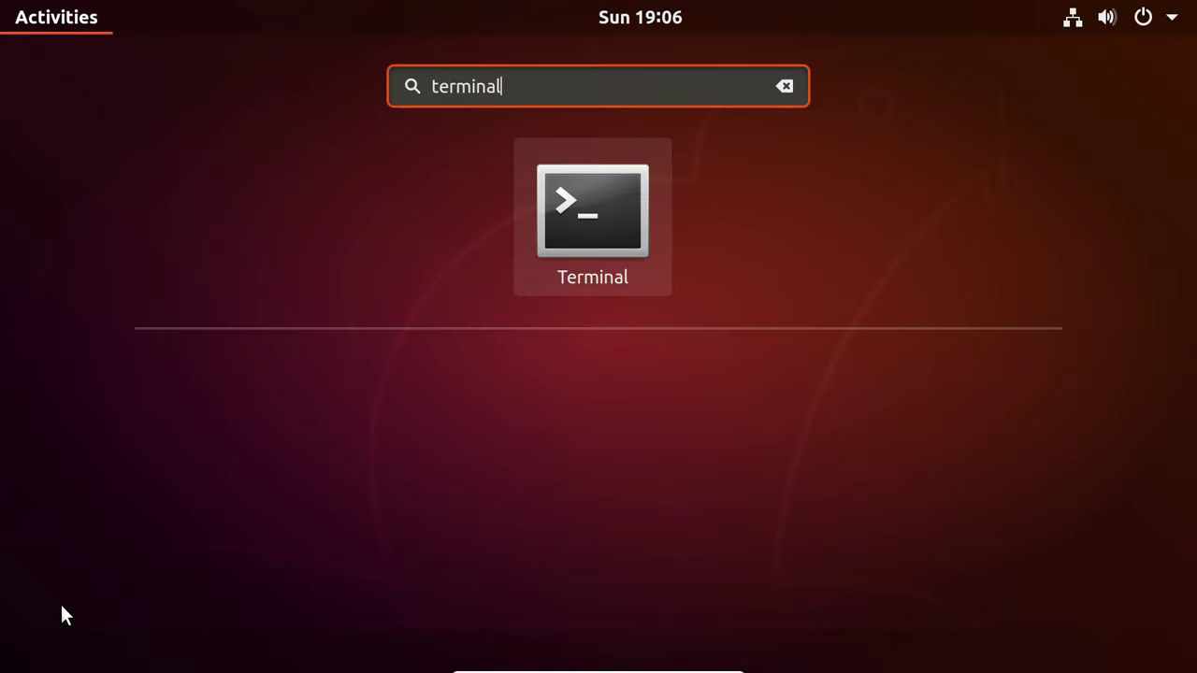
{"action": "key", "text": "Return"}
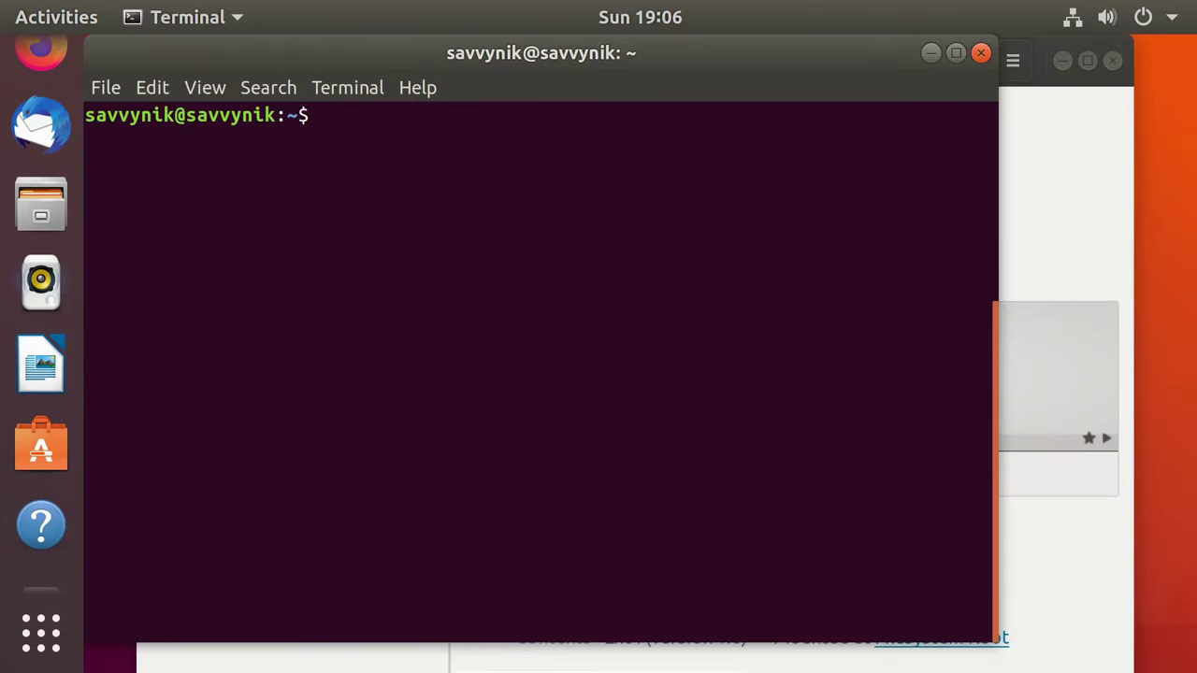
List the disks and partitions with "sudo fdisk -l", entering the account password for sudo.
{"action": "type", "text": "fdisk -l"}
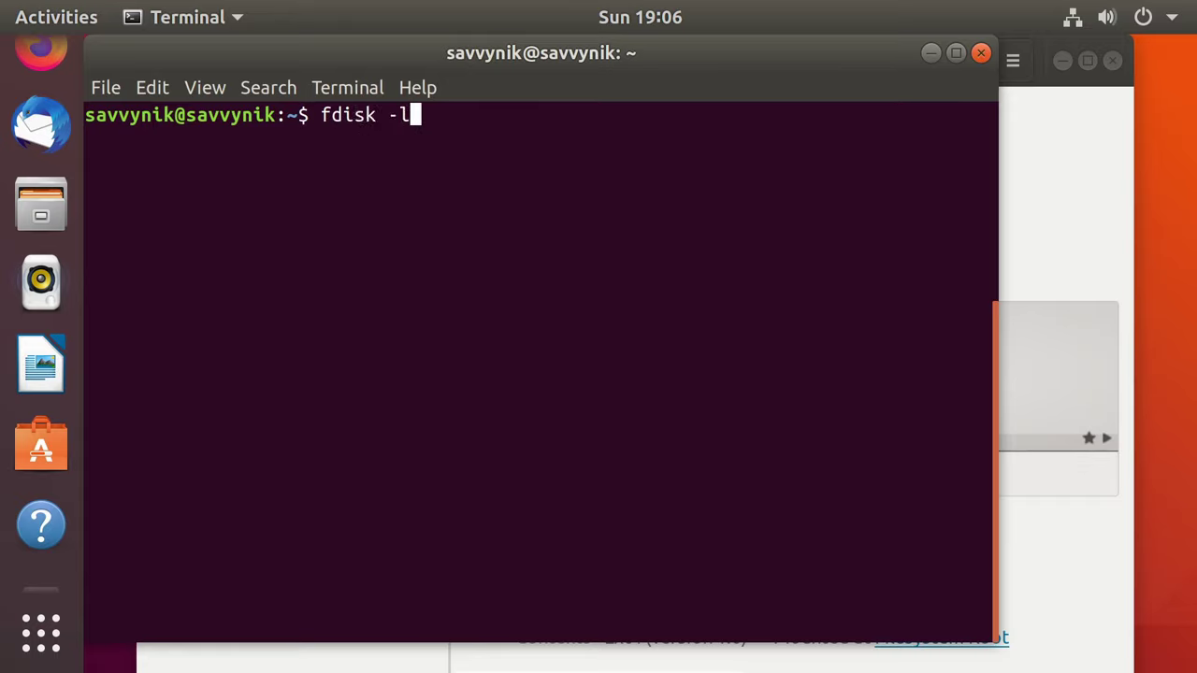
{"action": "key", "text": "Left"}
{"action": "key", "text": "Left"}
{"action": "key", "text": "Left"}
{"action": "key", "text": "Left"}
{"action": "key", "text": "Left"}
{"action": "key", "text": "Left"}
{"action": "key", "text": "Left"}
{"action": "key", "text": "Left"}
{"action": "type", "text": "sudo"}
{"action": "key", "text": "Return"}
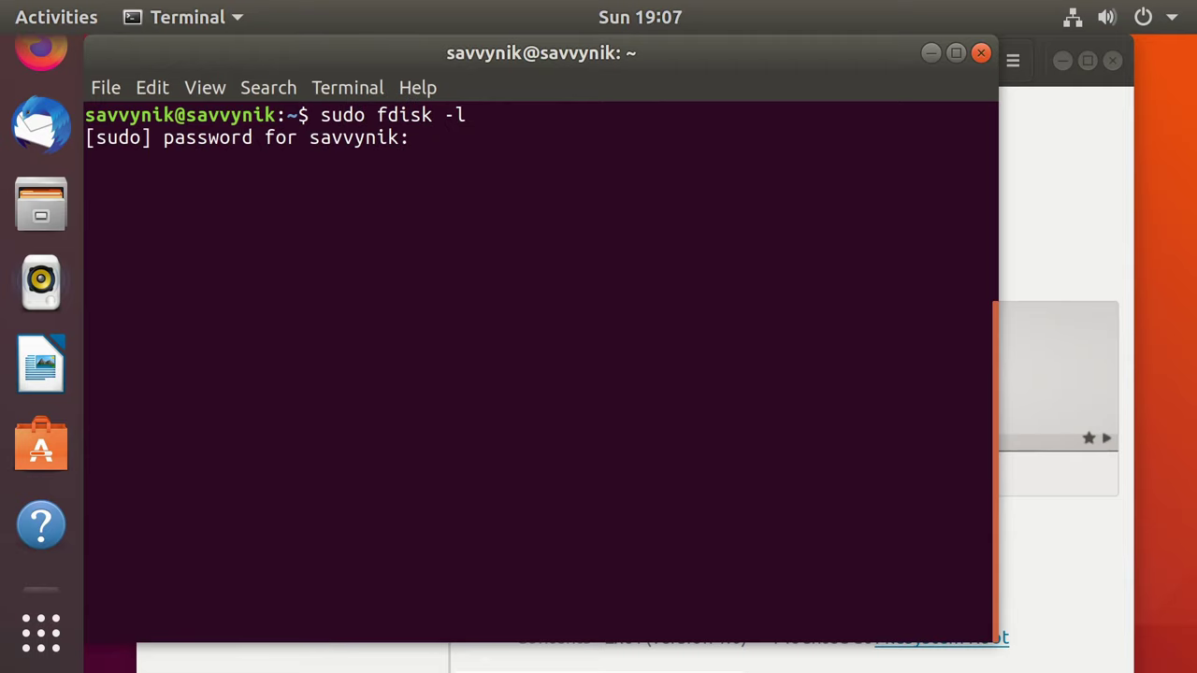
{"action": "key", "text": "Return"}
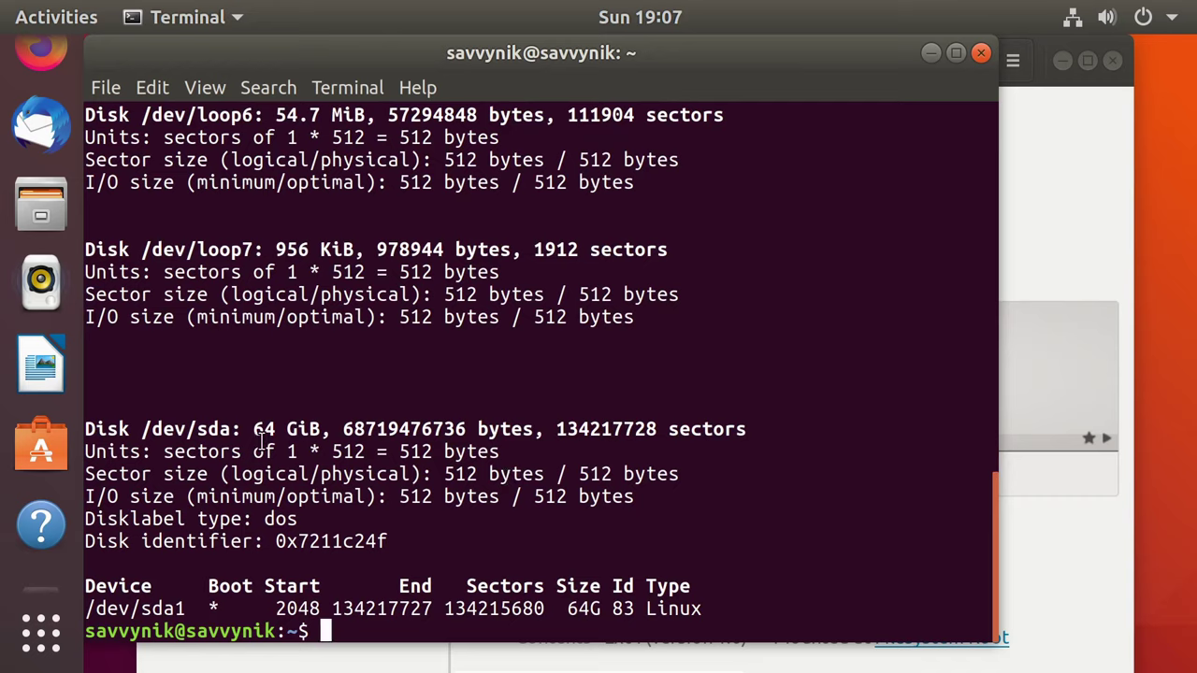
Examine the size of disk /dev/sda and the size and type of partition /dev/sda1 in the fdisk output.
{"action": "left_click_drag", "start_coordinate": [321, 429], "coordinate": [252, 428]}
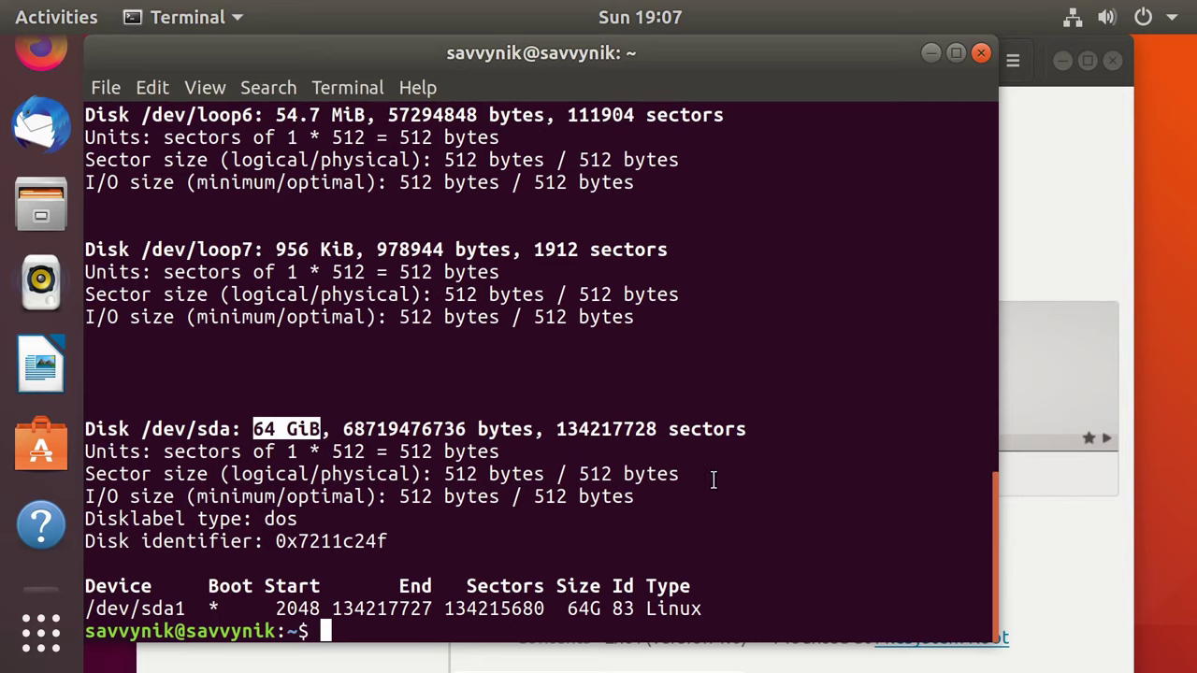
{"action": "left_click_drag", "start_coordinate": [716, 608], "coordinate": [86, 609]}
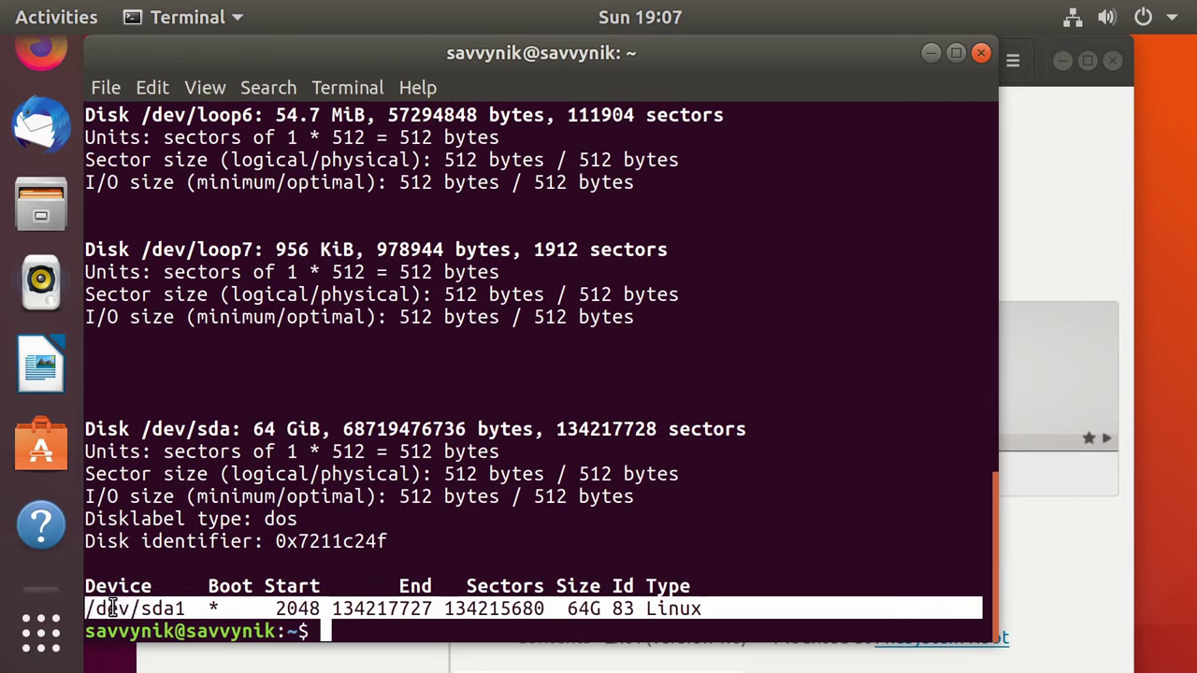
{"action": "left_click_drag", "start_coordinate": [613, 609], "coordinate": [567, 609]}
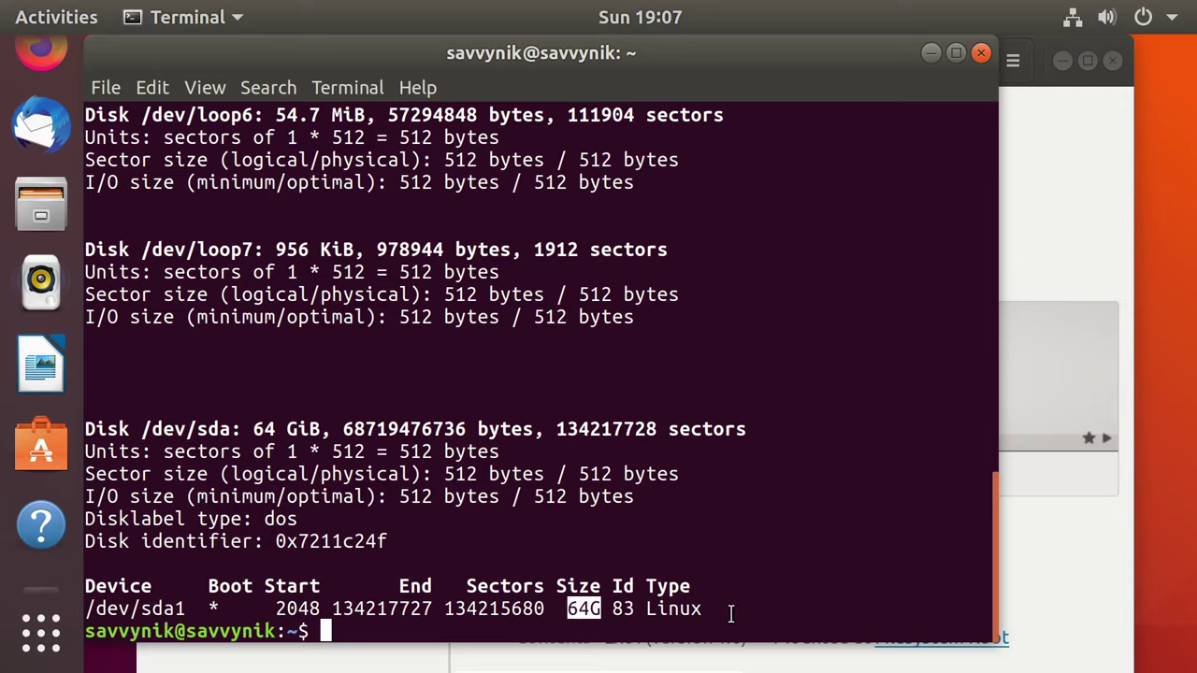
{"action": "left_click_drag", "start_coordinate": [729, 612], "coordinate": [649, 609]}
{"action": "left_click", "coordinate": [660, 606]}
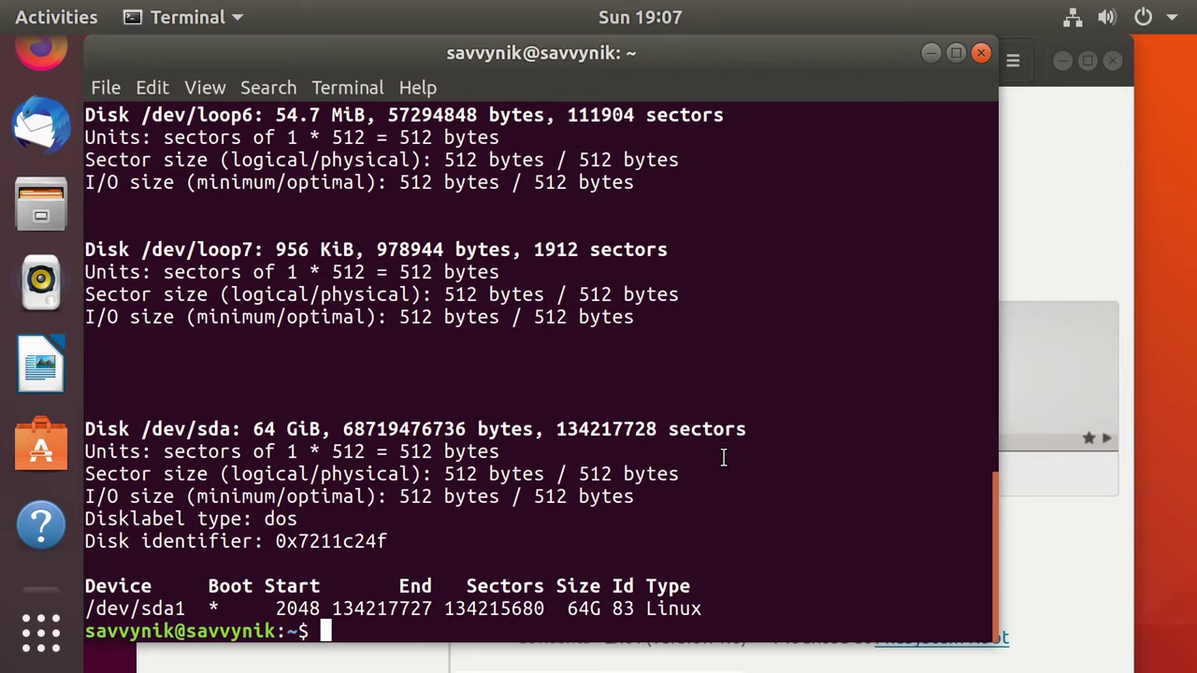
Close the Terminal and Disks windows and restart Ubuntu.
{"action": "left_click", "coordinate": [981, 53]}
{"action": "left_click", "coordinate": [1111, 56]}
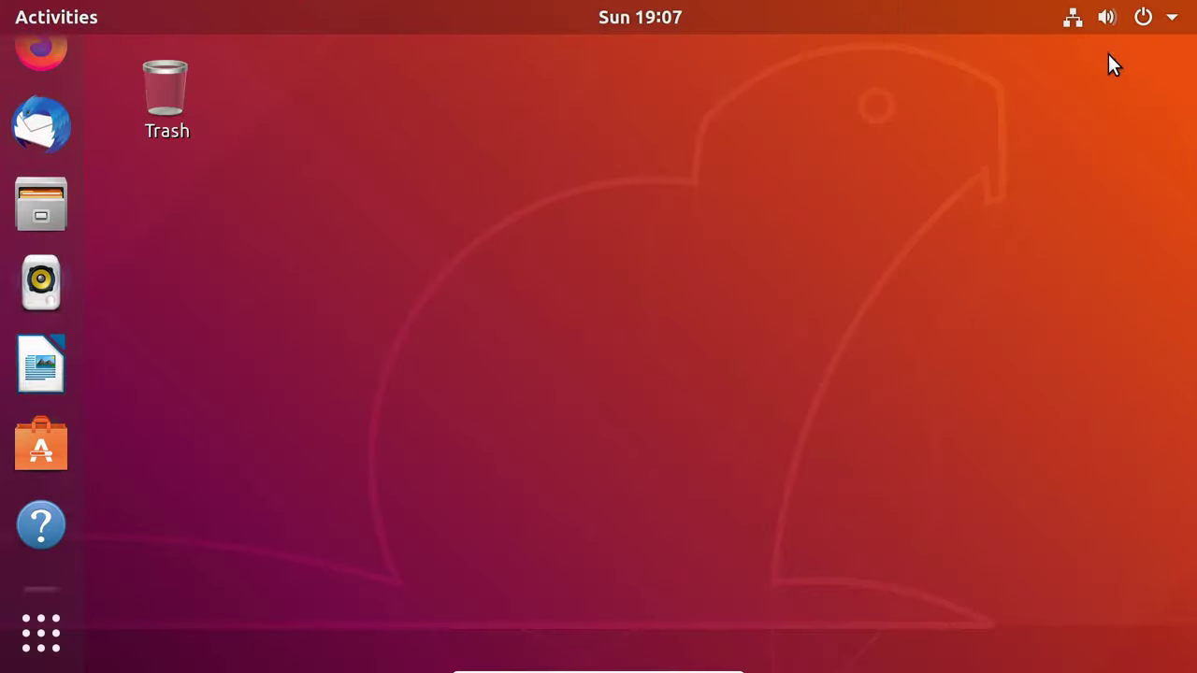
{"action": "left_click", "coordinate": [1194, 23]}
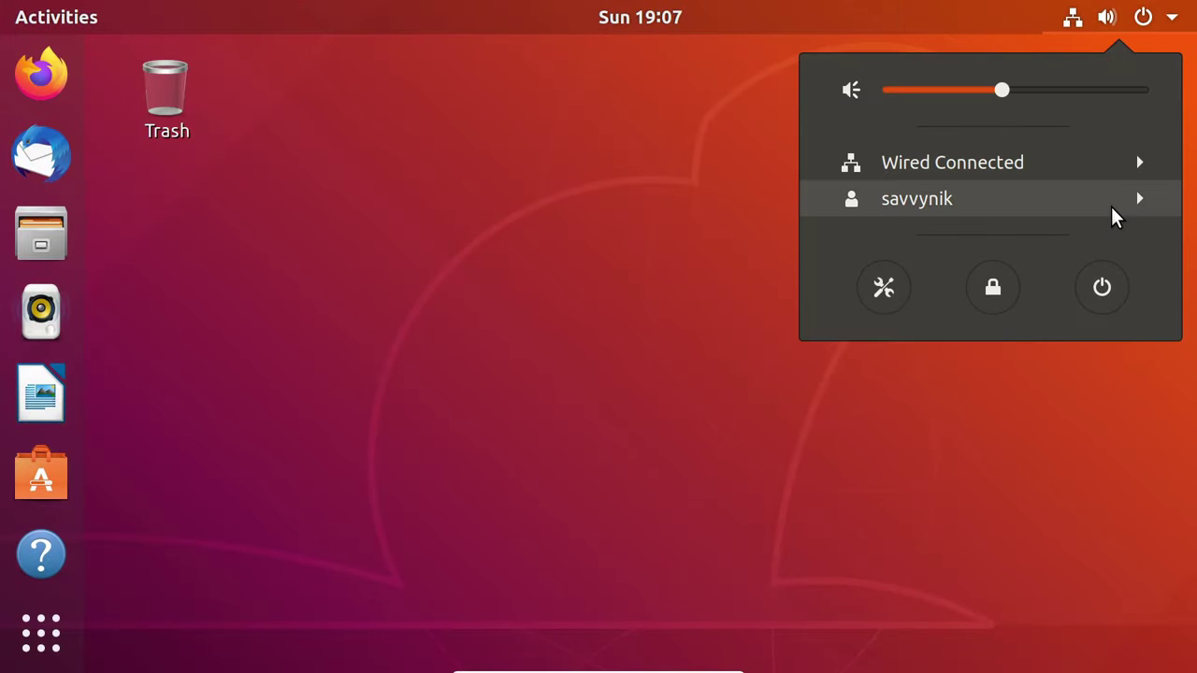
{"action": "left_click", "coordinate": [1101, 288]}
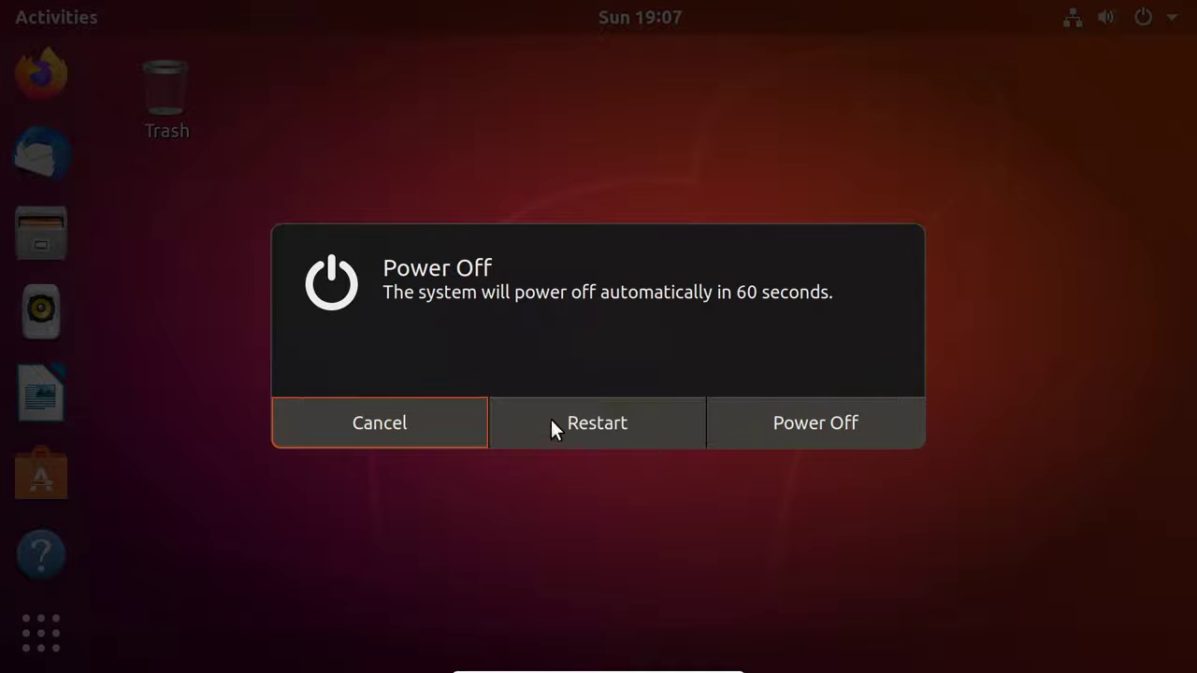
{"action": "left_click", "coordinate": [553, 418]}
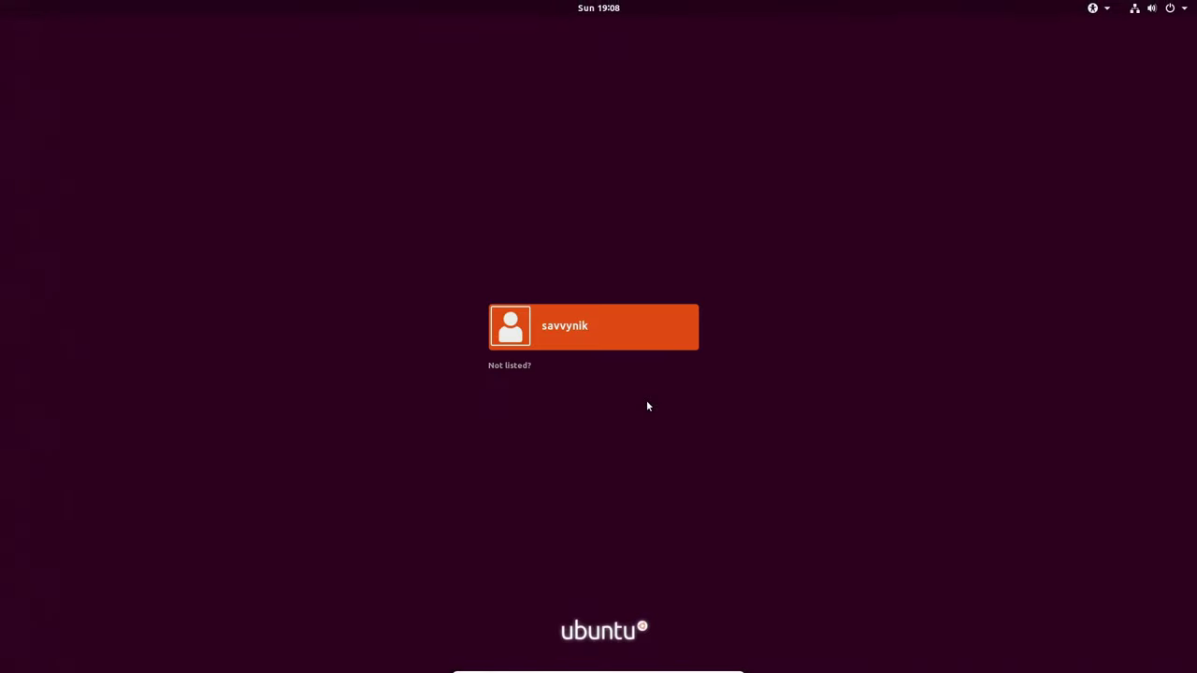
Sign in to Ubuntu as the listed user by entering the account password.
{"action": "key", "text": "Return"}
{"action": "type", "text": "********"}
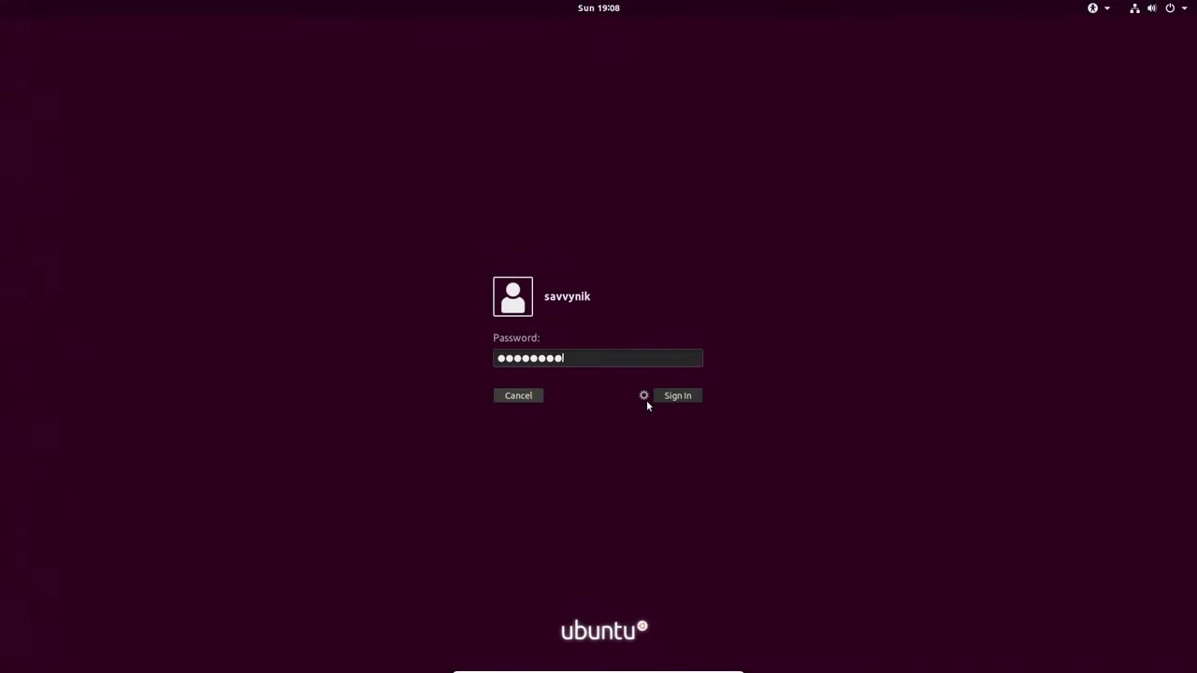
{"action": "key", "text": "Return"}
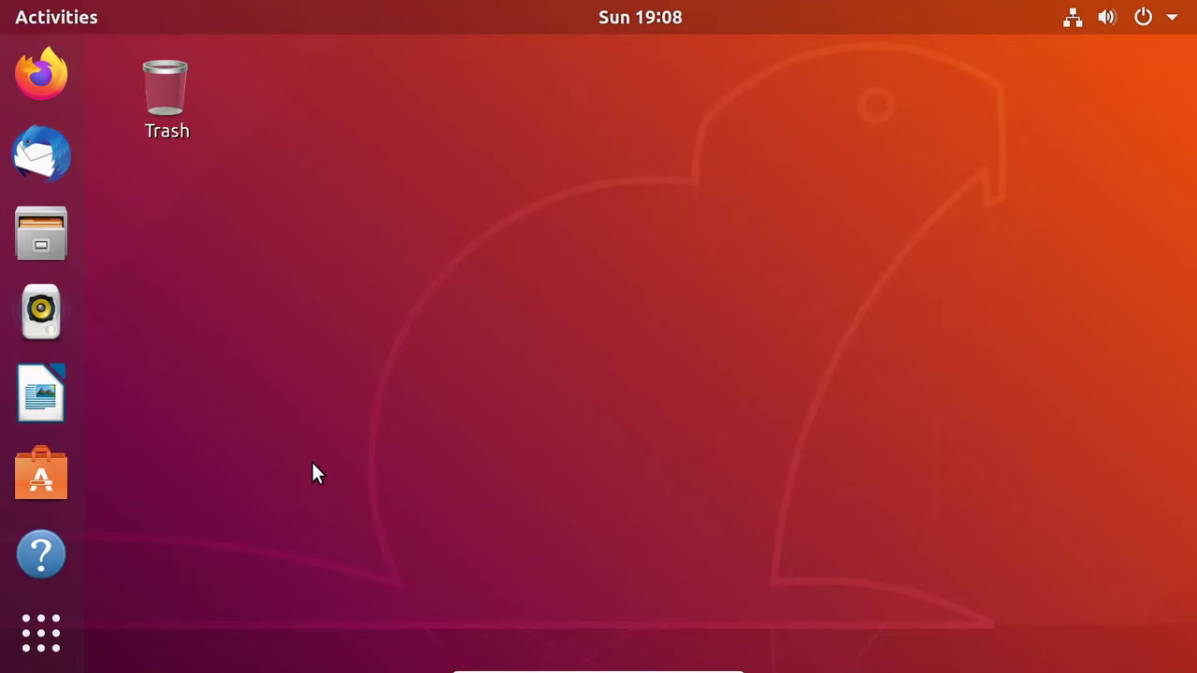
Search the applications for "dis" and open the Disks utility to check the resized partition.
{"action": "left_click", "coordinate": [41, 633]}
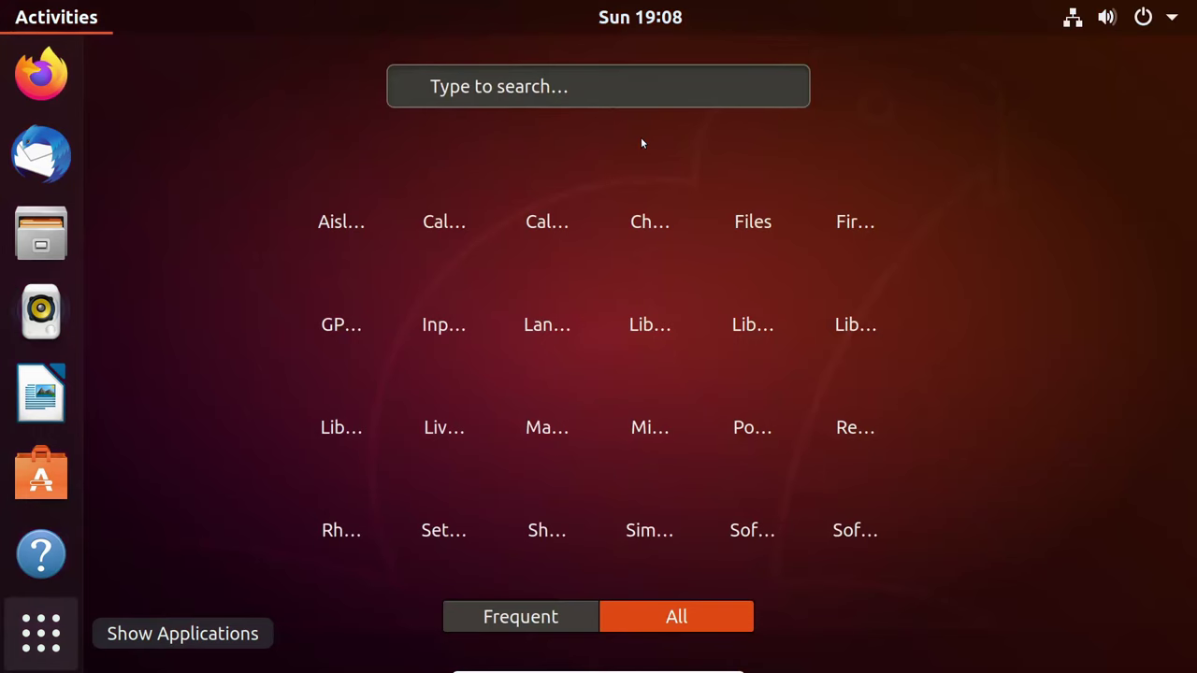
{"action": "type", "text": "dis"}
{"action": "key", "text": "Return"}
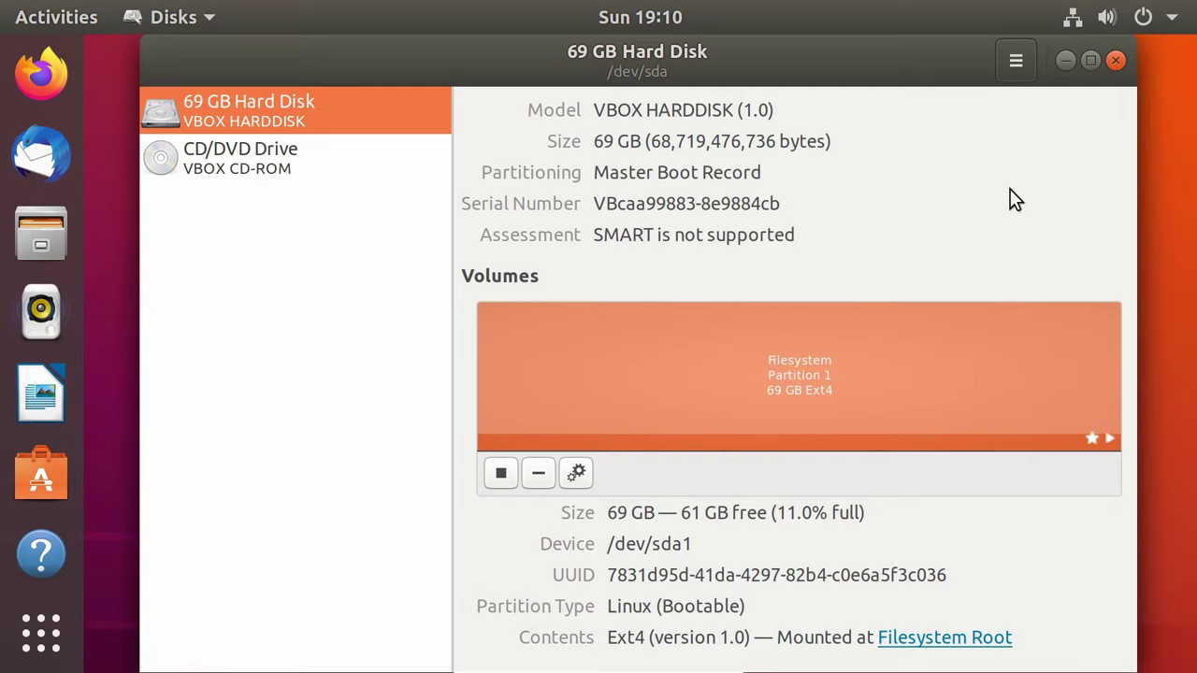
Close the Disks utility and power off the Ubuntu virtual machine.
{"action": "left_click", "coordinate": [1115, 60]}
{"action": "left_click", "coordinate": [1157, 18]}
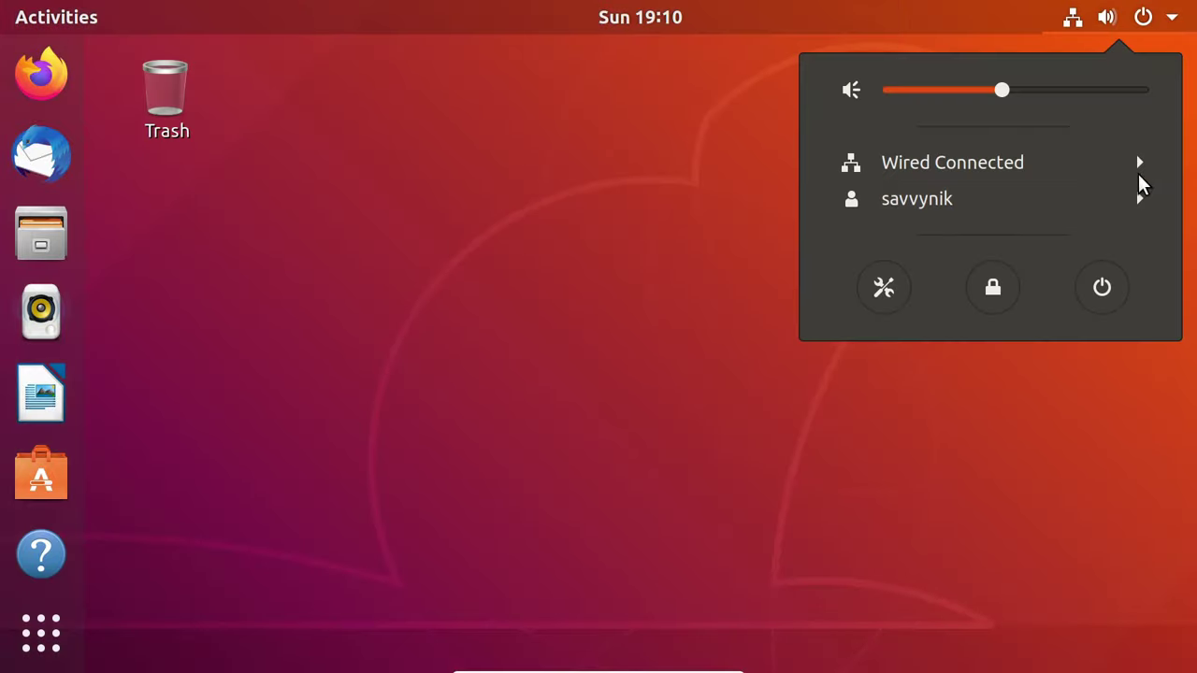
{"action": "left_click", "coordinate": [1115, 290]}
{"action": "left_click", "coordinate": [777, 422]}
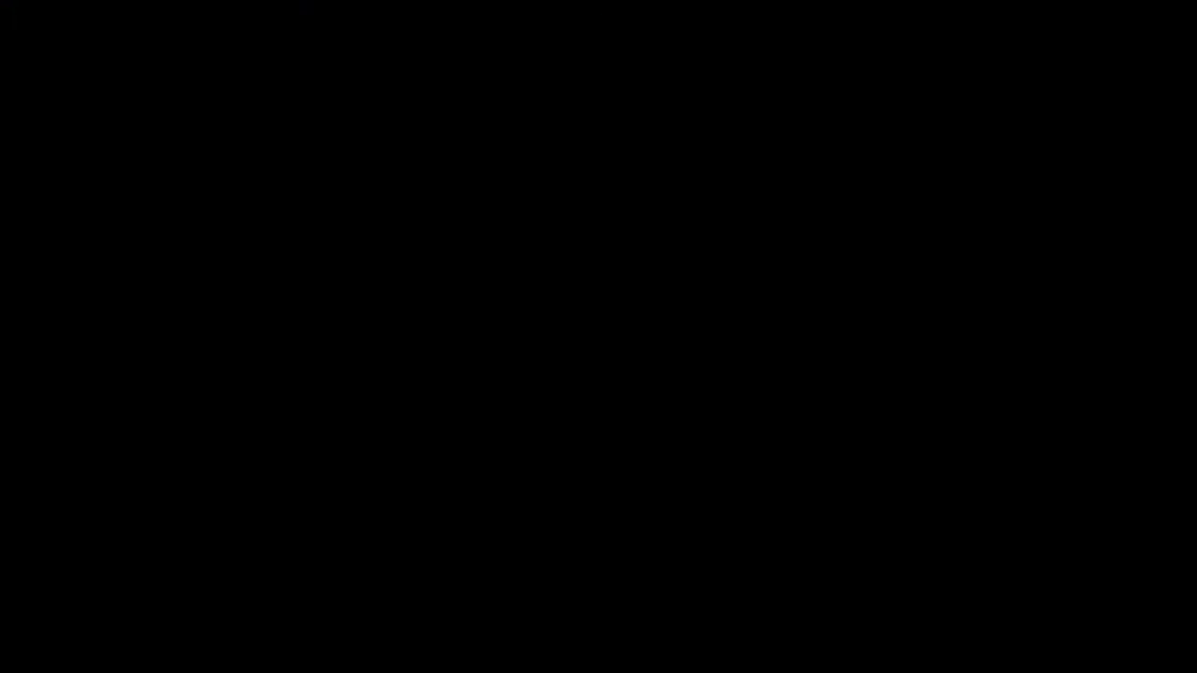